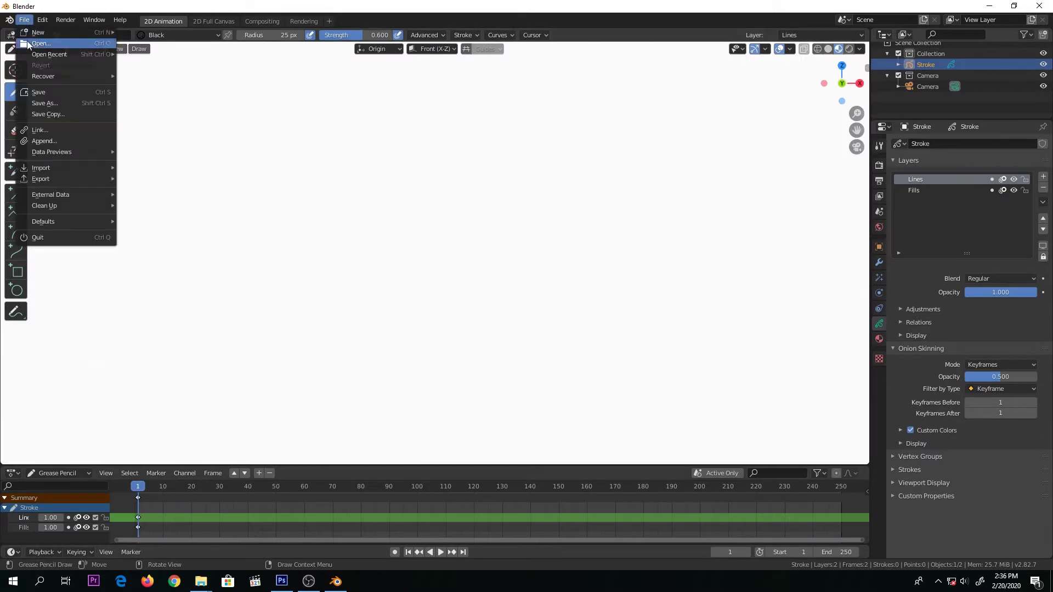
Set the pencil's stroke material to Red for the rough sketch
mouse_move(87, 32)
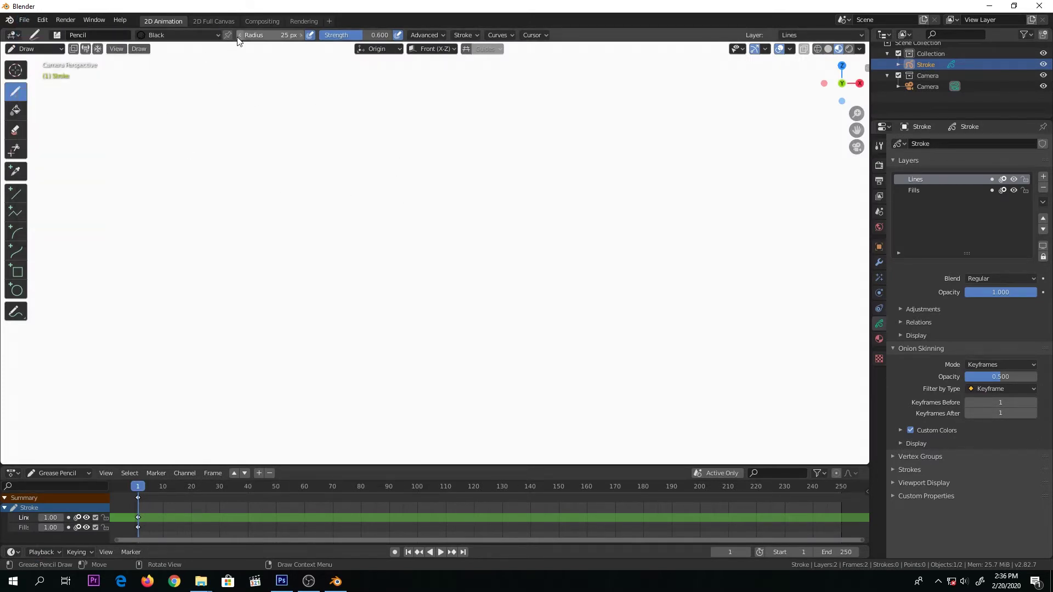
left_click(215, 35)
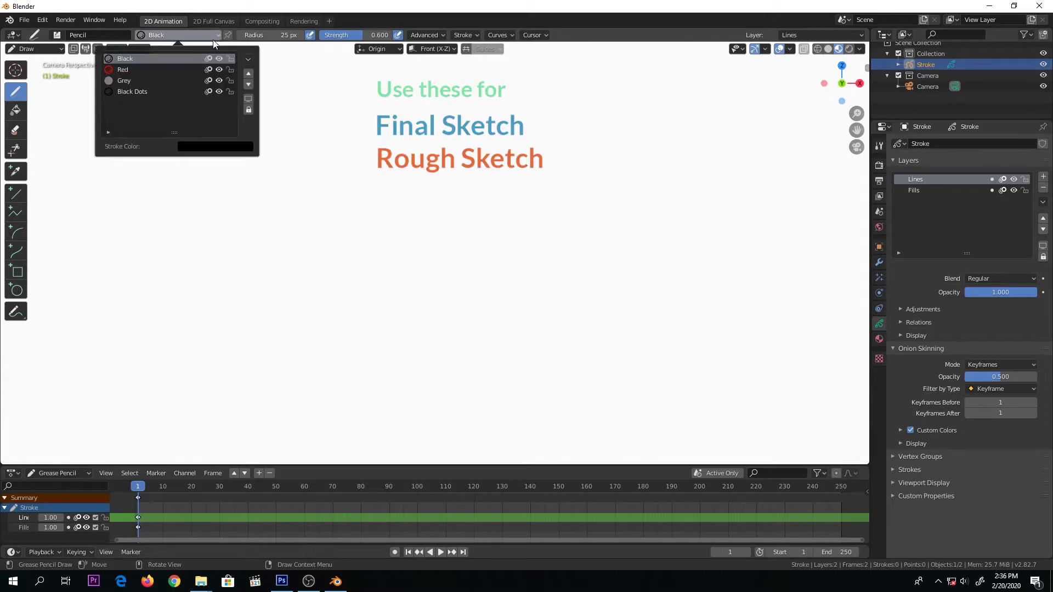
left_click(127, 69)
left_click(125, 80)
left_click(127, 91)
left_click(125, 80)
left_click(127, 70)
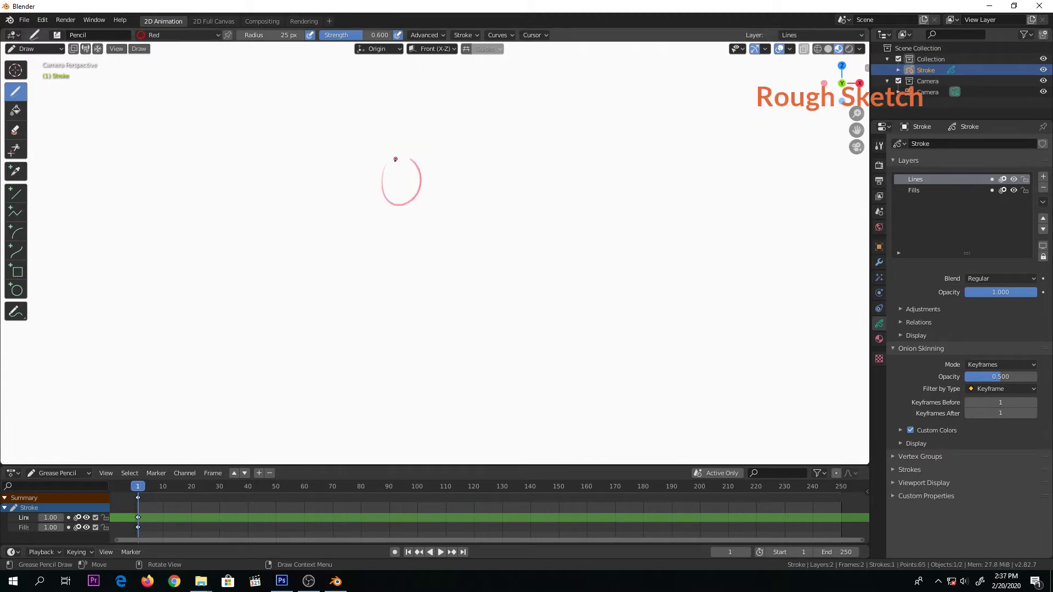
Rough out a standing female figure's shoulders, bust, waist and hips in red pencil strokes
mouse_move(413, 157)
left_mouse_down()
mouse_move(413, 147)
mouse_move(365, 149)
mouse_move(401, 160)
mouse_move(442, 196)
left_mouse_up()
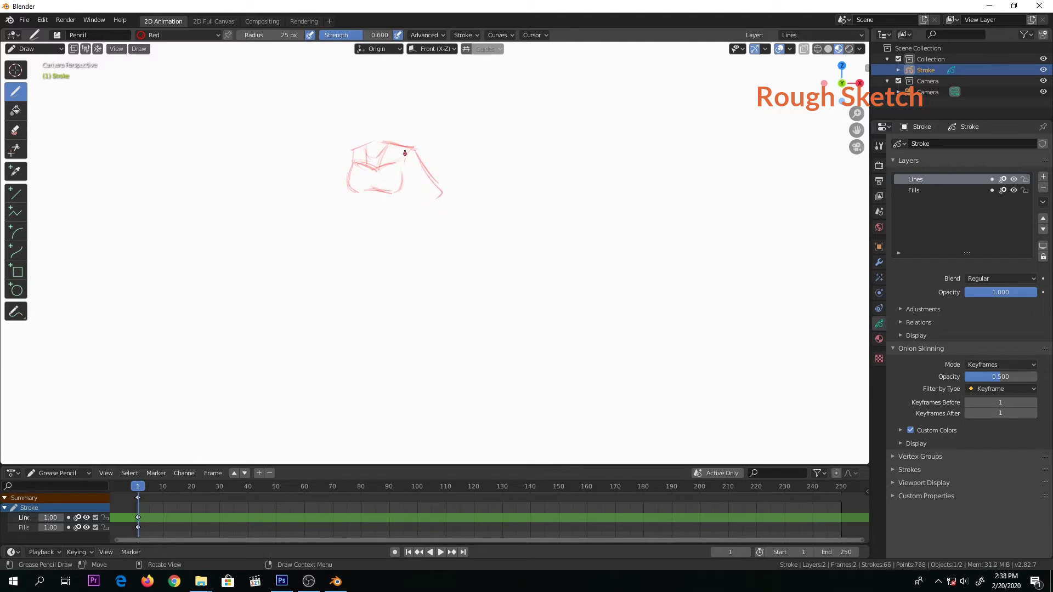
left_click_drag(406, 162, 406, 195)
mouse_move(358, 193)
left_mouse_down()
mouse_move(359, 204)
mouse_move(403, 210)
mouse_move(418, 248)
left_mouse_up()
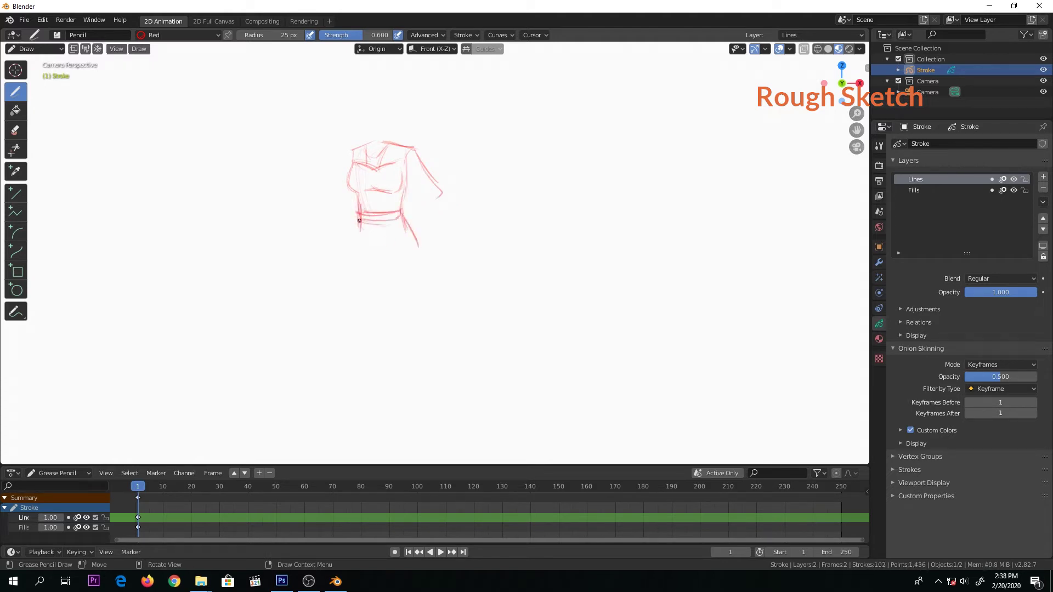
mouse_move(358, 220)
left_mouse_down()
mouse_move(351, 267)
mouse_move(420, 254)
left_mouse_up()
left_click_drag(352, 260, 354, 298)
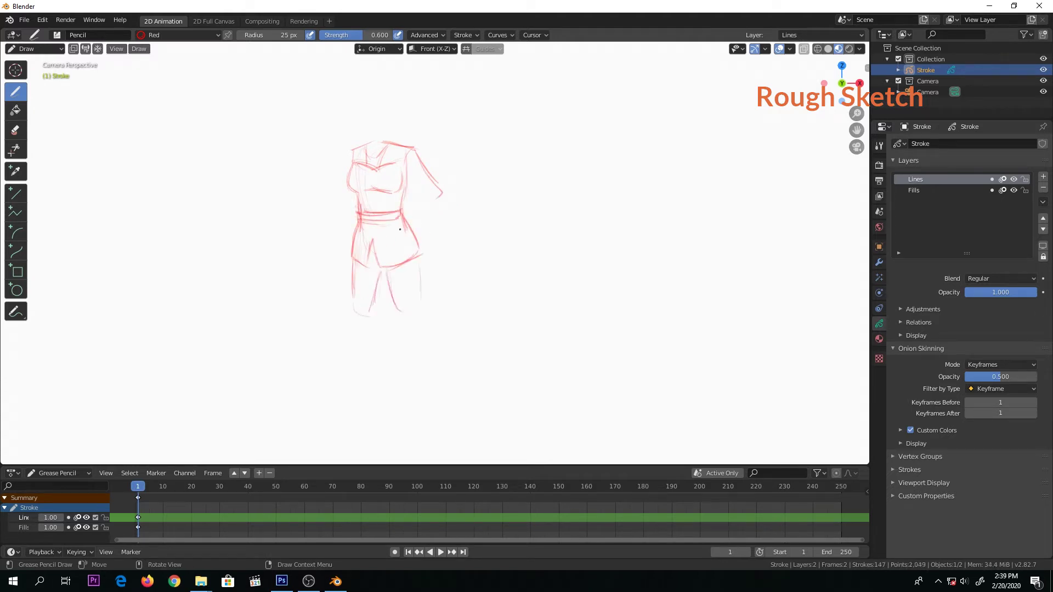
Rough out both legs and feet of the figure in red below the hips
left_click_drag(418, 261, 415, 316)
left_click_drag(381, 272, 419, 378)
mouse_move(399, 324)
left_mouse_down()
mouse_move(411, 379)
mouse_move(436, 390)
left_mouse_up()
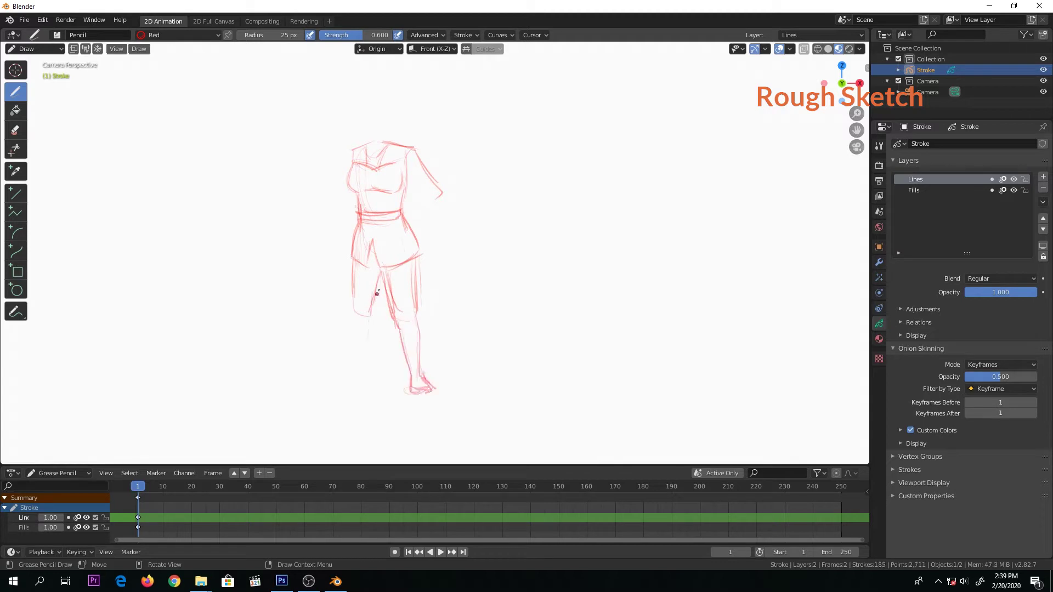
left_click_drag(380, 278, 373, 345)
left_click_drag(354, 289, 355, 386)
left_click_drag(354, 385, 339, 395)
left_click_drag(368, 383, 358, 398)
left_click_drag(384, 266, 396, 318)
left_click_drag(417, 256, 417, 379)
mouse_move(395, 324)
left_mouse_down()
mouse_move(410, 393)
mouse_move(427, 395)
left_mouse_up()
left_click_drag(405, 388, 425, 403)
left_click_drag(393, 255, 384, 318)
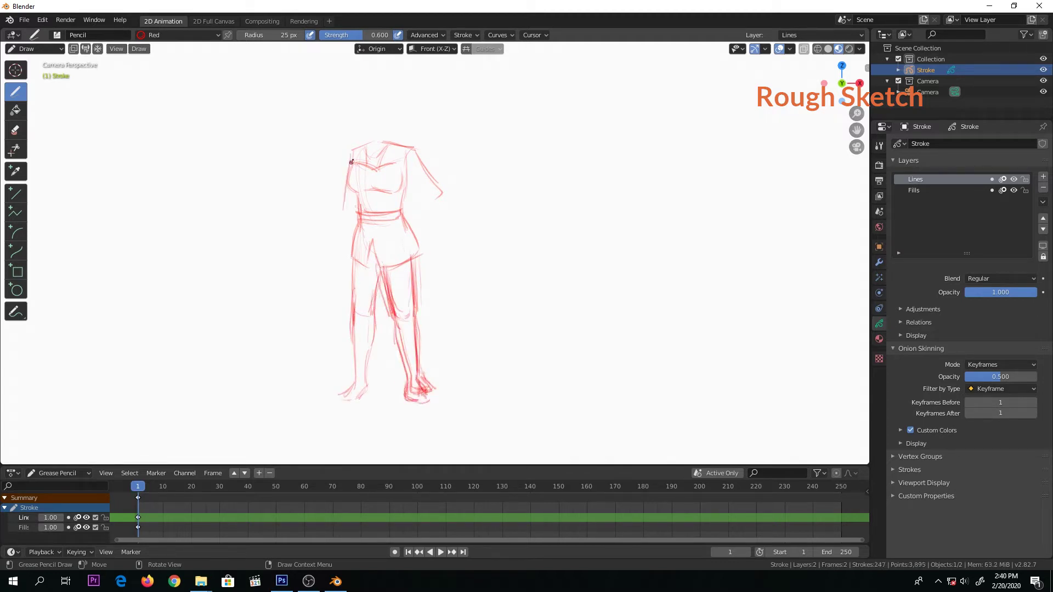
Add loose elbow-length sleeves and hanging arms to the red rough sketch
left_click_drag(351, 160, 341, 209)
left_click_drag(337, 207, 357, 212)
left_click_drag(433, 199, 409, 209)
mouse_move(412, 158)
left_mouse_down()
mouse_move(424, 205)
mouse_move(420, 253)
left_mouse_up()
left_click_drag(409, 212, 410, 289)
left_click_drag(417, 259, 416, 285)
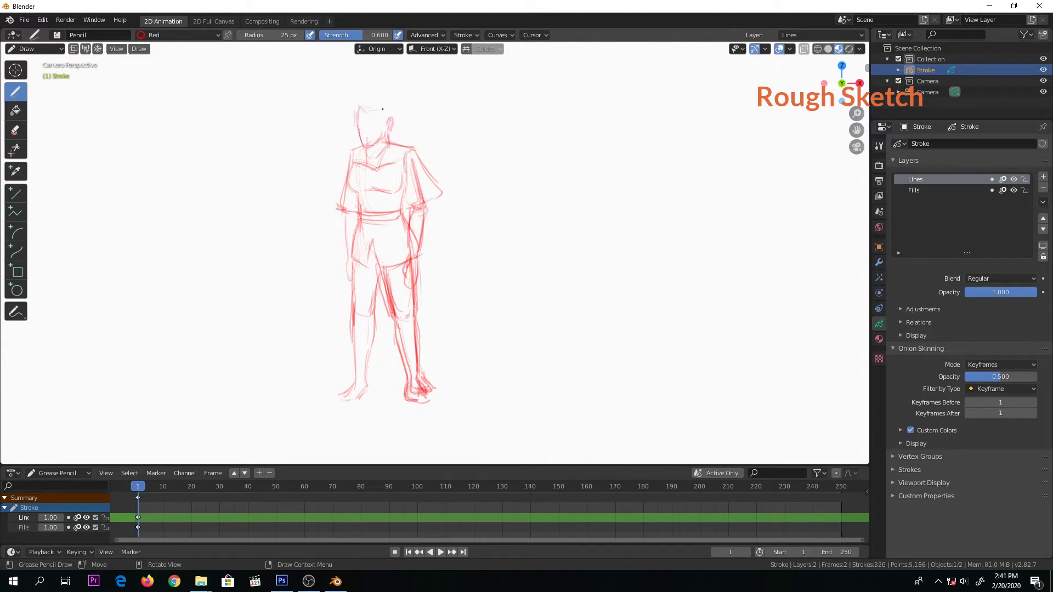
Sketch long hair around the figure's head in red, framing the forehead and the sides of the face
left_click_drag(374, 100, 358, 105)
left_click_drag(358, 110, 354, 142)
left_click_drag(359, 127, 352, 149)
mouse_move(391, 103)
left_mouse_down()
mouse_move(394, 132)
mouse_move(360, 119)
left_mouse_up()
left_click_drag(374, 109, 389, 135)
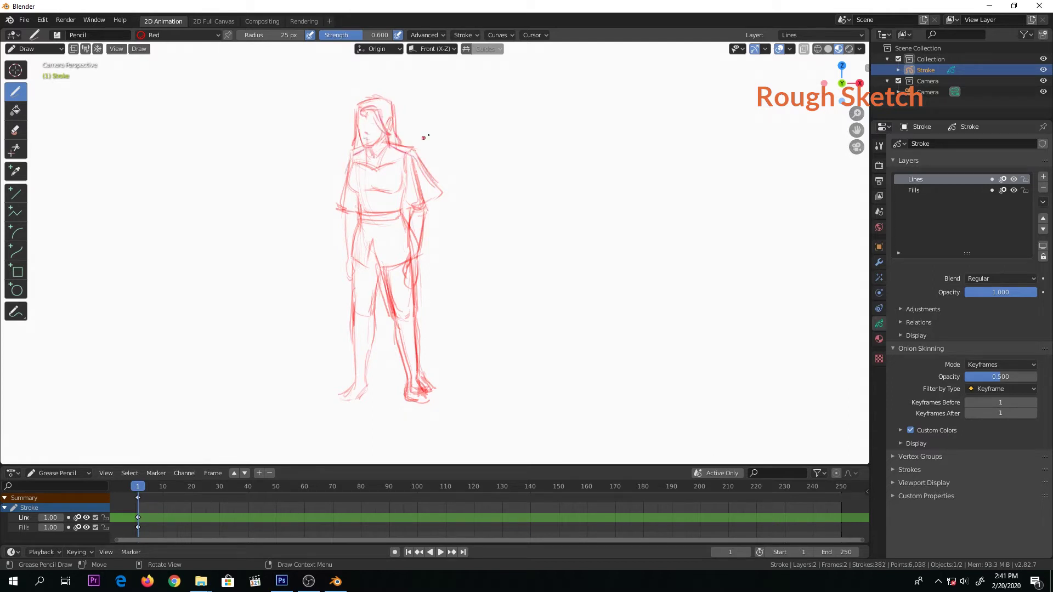
Erase the stray lines beside the right foot and reinforce the bust outline with red strokes
key("e")
left_click_drag(439, 410, 445, 364)
left_click(15, 91)
left_click_drag(357, 167, 357, 197)
left_click_drag(364, 193, 391, 192)
left_click_drag(402, 192, 397, 173)
left_click_drag(378, 171, 397, 165)
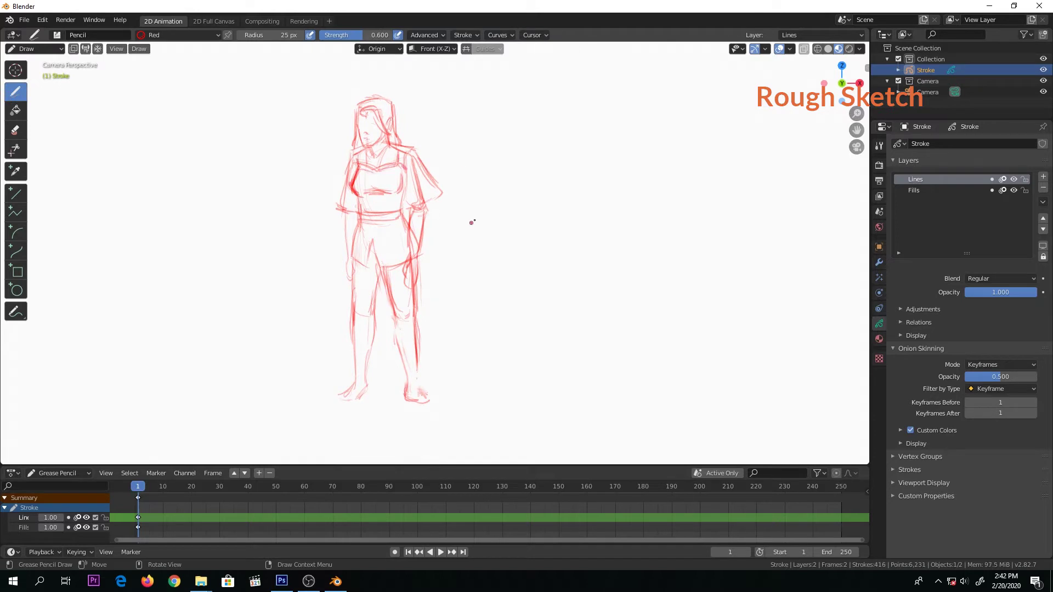
Switch the pencil's stroke material to Black for the final sketch
left_click(217, 36)
left_click(137, 59)
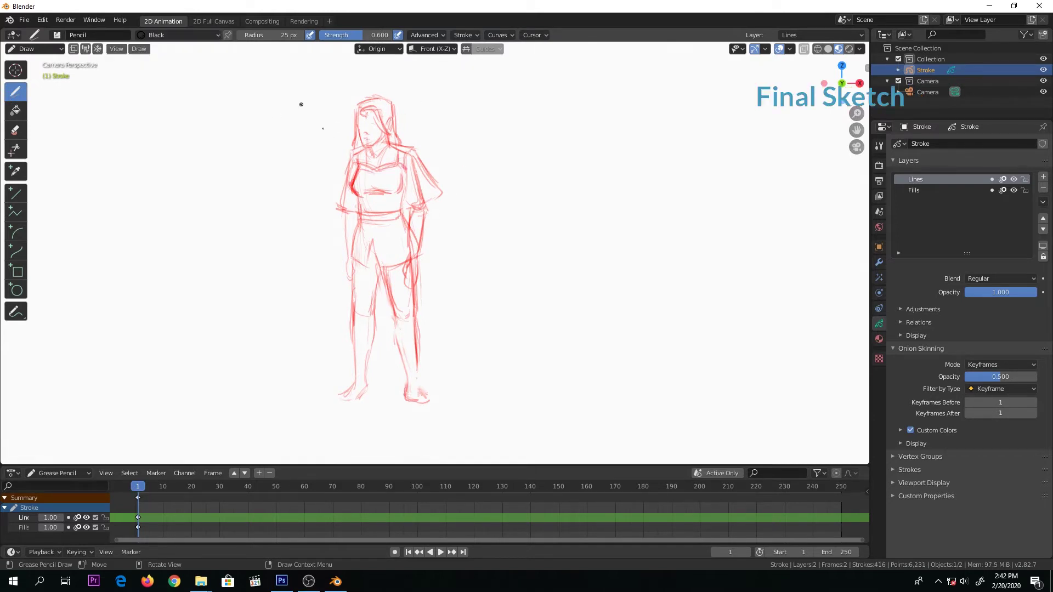
key("space")
left_click_drag(371, 214, 364, 200)
key("space")
key("ctrl+z")
middle_click_drag(365, 200, 380, 189)
key("KP_0")
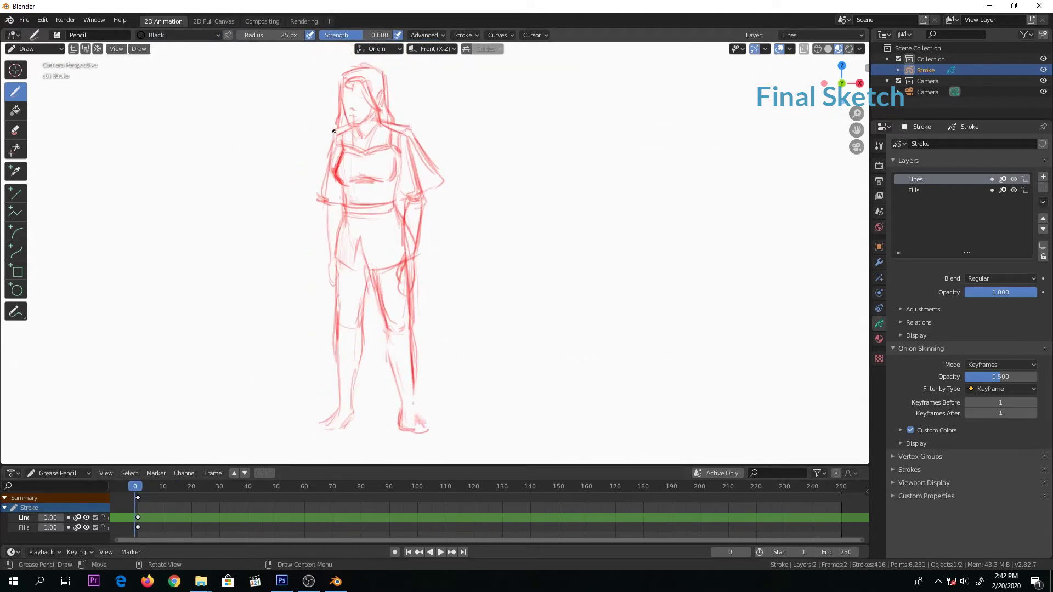
key("Right")
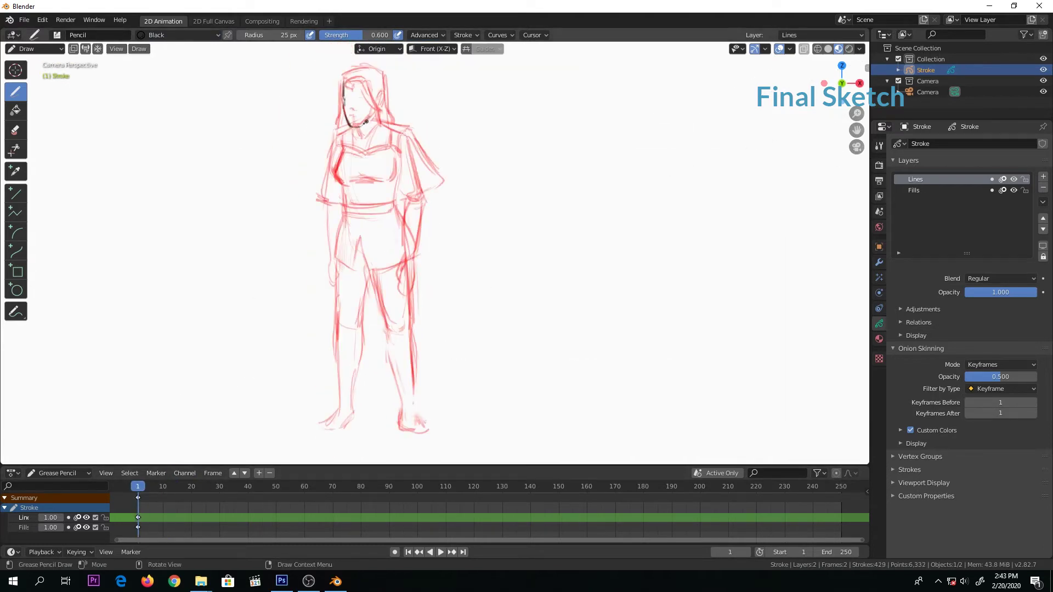
Trace the figure's face, hair, sleeves, arms and right hand in black over the red rough sketch
mouse_move(346, 78)
left_mouse_down()
mouse_move(393, 116)
mouse_move(379, 127)
mouse_move(394, 181)
mouse_move(379, 207)
mouse_move(398, 147)
mouse_move(395, 197)
left_mouse_up()
left_click_drag(398, 135, 411, 204)
mouse_move(340, 135)
left_mouse_down()
mouse_move(323, 204)
mouse_move(334, 290)
left_mouse_up()
left_click_drag(424, 205, 412, 284)
left_click_drag(407, 208, 404, 265)
left_click_drag(415, 280, 406, 294)
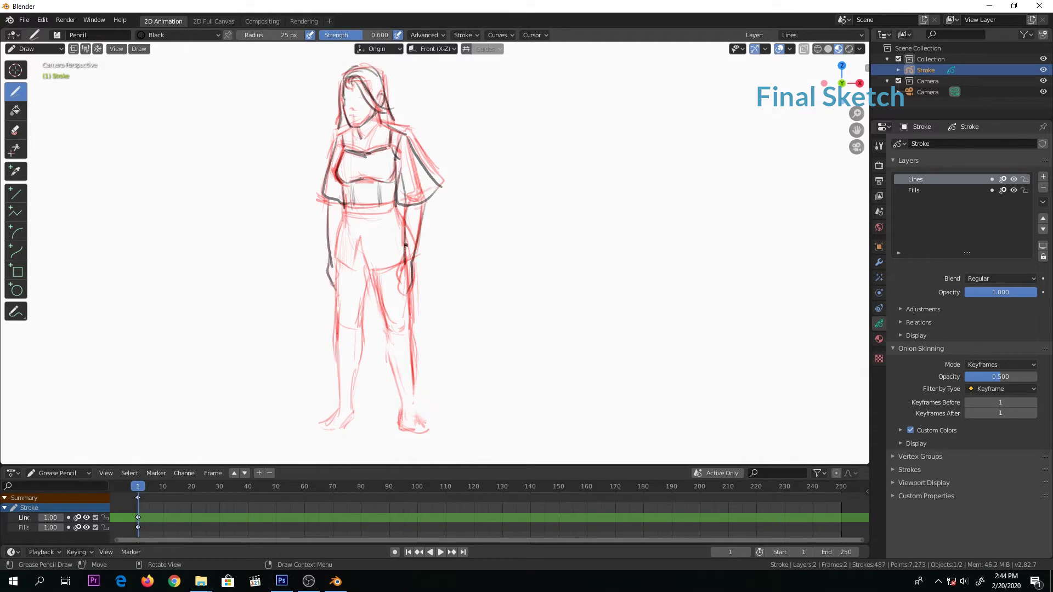
Ink the waistband, the split tunic hem, the corset lacing and the bust neckline in black
left_click_drag(344, 204, 395, 203)
mouse_move(346, 212)
left_mouse_down()
mouse_move(395, 208)
mouse_move(352, 273)
left_mouse_up()
left_click_drag(360, 238, 352, 269)
mouse_move(359, 238)
left_mouse_down()
mouse_move(371, 270)
mouse_move(403, 263)
left_mouse_up()
left_click_drag(358, 188, 365, 195)
mouse_move(335, 171)
left_mouse_down()
mouse_move(347, 182)
mouse_move(391, 181)
left_mouse_up()
left_click_drag(388, 150, 398, 159)
left_click_drag(380, 147, 362, 157)
left_click_drag(341, 136, 351, 154)
left_click_drag(361, 155, 350, 148)
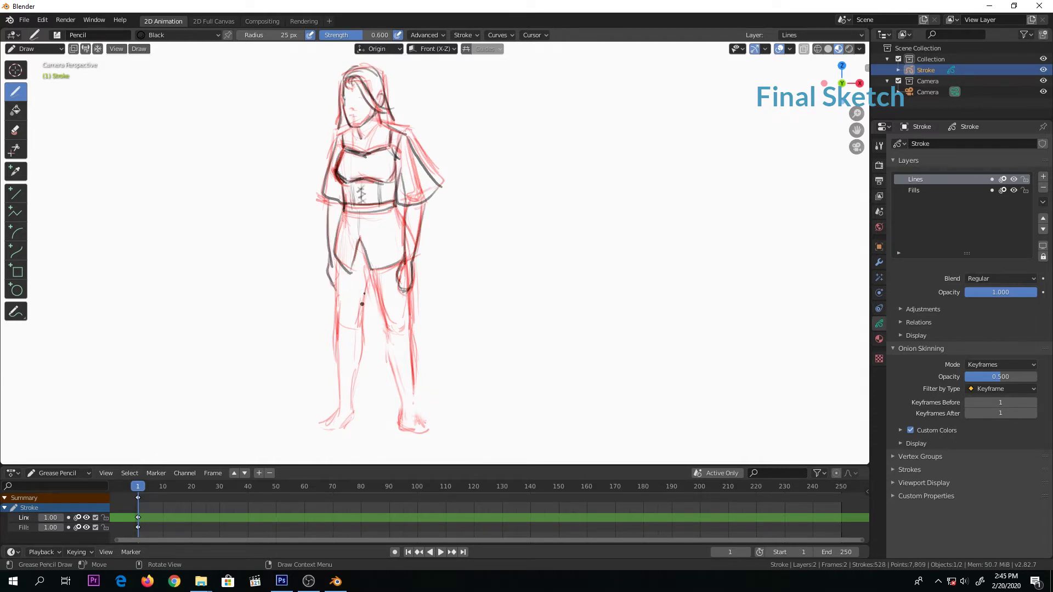
Draw gathered trouser legs with knee bands in black, plus the left leg's cuff, shin and foot
left_click_drag(332, 258, 335, 335)
mouse_move(366, 269)
left_mouse_down()
mouse_move(361, 334)
mouse_move(384, 332)
left_mouse_up()
left_click_drag(339, 336, 363, 343)
left_click_drag(413, 290, 411, 340)
left_click_drag(387, 341, 413, 345)
mouse_move(337, 342)
left_mouse_down()
mouse_move(362, 338)
mouse_move(368, 363)
left_mouse_up()
mouse_move(336, 347)
left_mouse_down()
mouse_move(352, 368)
mouse_move(336, 409)
left_mouse_up()
left_click_drag(358, 369, 354, 408)
mouse_move(354, 403)
left_mouse_down()
mouse_move(351, 434)
mouse_move(323, 439)
left_mouse_up()
left_click_drag(327, 439, 351, 431)
left_click_drag(340, 409, 346, 399)
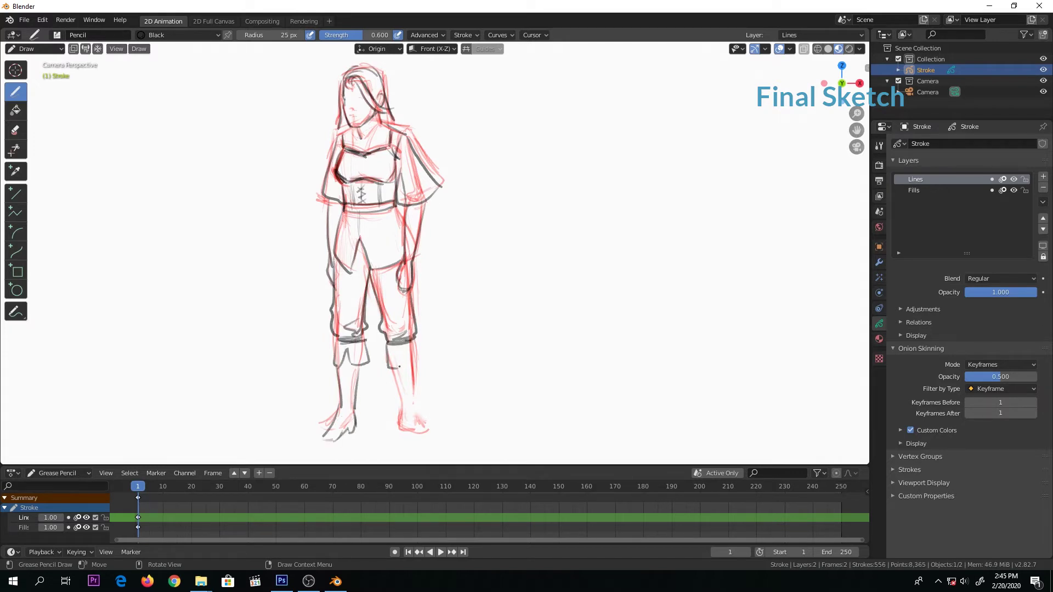
Draw the right leg's flared cuff, shin and foot in black
left_click_drag(384, 346, 387, 368)
mouse_move(396, 367)
left_mouse_down()
mouse_move(421, 351)
mouse_move(396, 412)
left_mouse_up()
mouse_move(417, 365)
left_mouse_down()
mouse_move(429, 425)
mouse_move(401, 439)
left_mouse_up()
left_click_drag(406, 414, 431, 441)
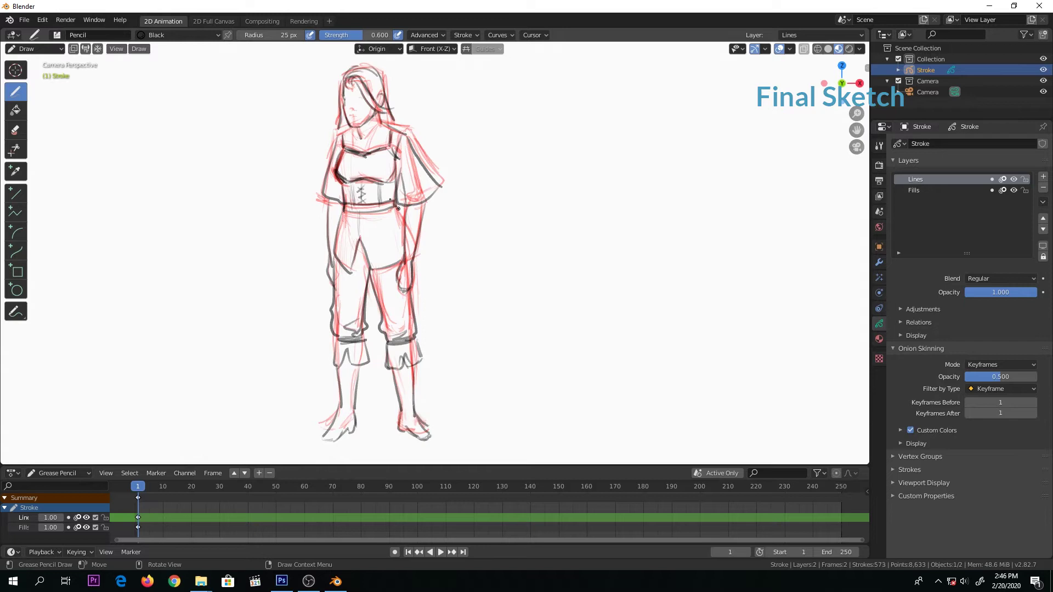
Hide the Red material's rough strokes and strengthen the black lines on the left sleeve, right trouser leg and shoulder
left_click(217, 36)
left_click(218, 69)
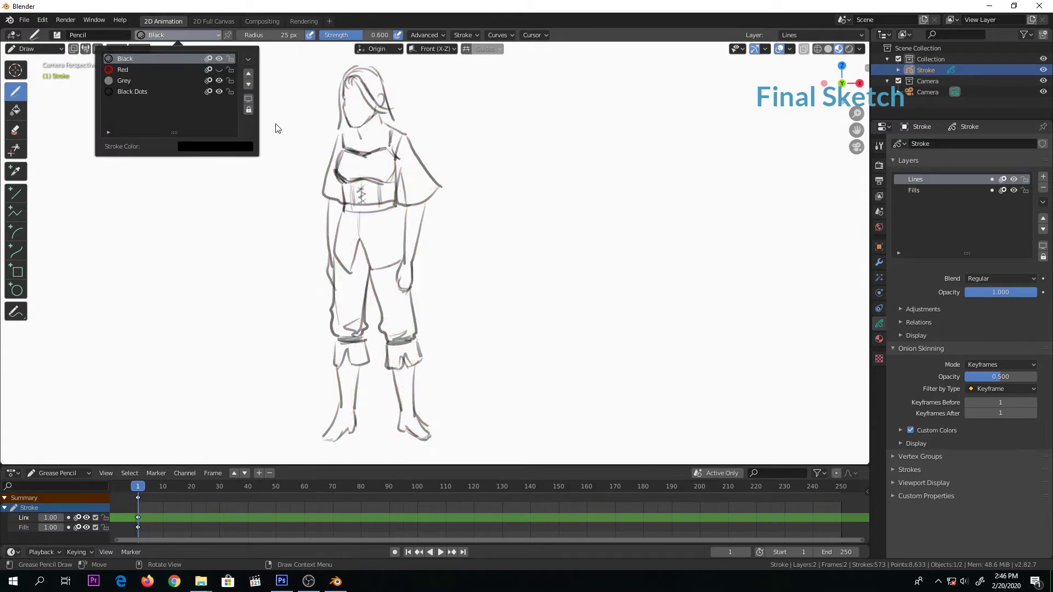
mouse_move(354, 129)
left_mouse_down()
mouse_move(338, 137)
mouse_move(321, 197)
left_mouse_up()
left_click_drag(321, 198, 334, 207)
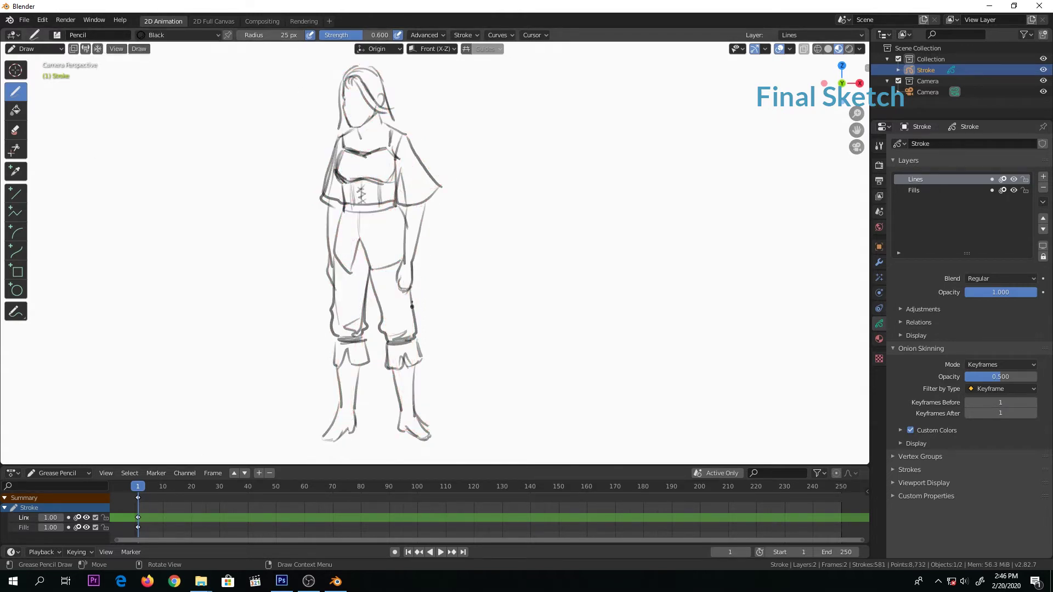
left_click_drag(410, 291, 415, 334)
left_click_drag(410, 320, 402, 335)
left_click_drag(399, 137, 395, 158)
Add a slanted belt, a long sword hanging behind the hip, and a quiver of arrows behind the shoulder
left_click_drag(342, 222, 396, 198)
left_click_drag(415, 253, 447, 344)
left_click_drag(385, 110, 420, 140)
mouse_move(398, 102)
left_mouse_down()
mouse_move(406, 113)
mouse_move(410, 103)
left_mouse_up()
left_click_drag(406, 120, 415, 102)
left_click_drag(413, 110, 408, 100)
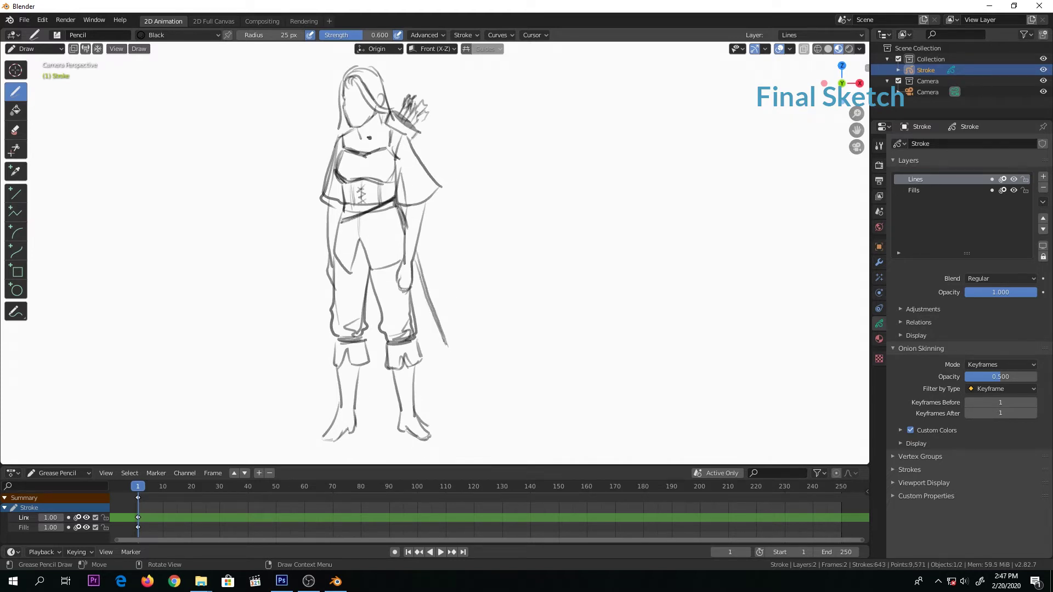
Erase the unwanted lines around the chin and neck, and return to the Draw tool
left_click(16, 111)
left_click(16, 130)
mouse_move(376, 115)
left_mouse_down()
mouse_move(347, 134)
mouse_move(356, 126)
left_mouse_up()
left_click(20, 92)
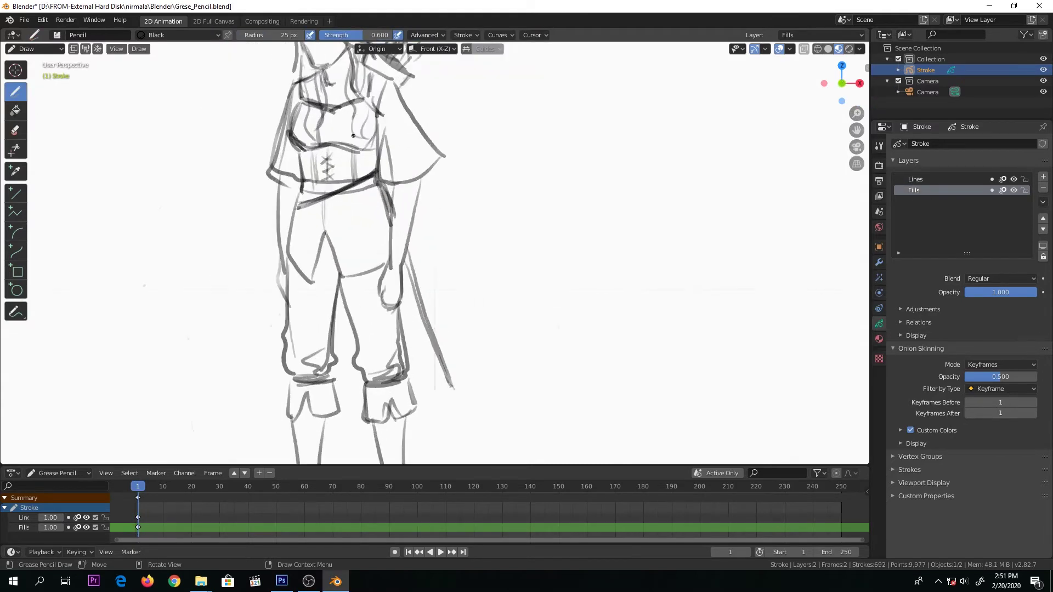
From the camera view, erase the lines inside the face and redraw its outline in black
mouse_move(493, 274)
middle_mouse_down()
mouse_move(595, 335)
mouse_move(462, 205)
mouse_move(519, 294)
mouse_move(482, 285)
mouse_move(410, 199)
mouse_move(409, 307)
middle_mouse_up()
key("KP_1")
key("KP_0")
left_click(16, 130)
mouse_move(323, 206)
left_mouse_down()
mouse_move(344, 258)
mouse_move(373, 275)
left_mouse_up()
left_click_drag(373, 290, 390, 308)
left_click(16, 91)
mouse_move(322, 195)
left_mouse_down()
mouse_move(321, 225)
mouse_move(343, 274)
mouse_move(396, 252)
left_mouse_up()
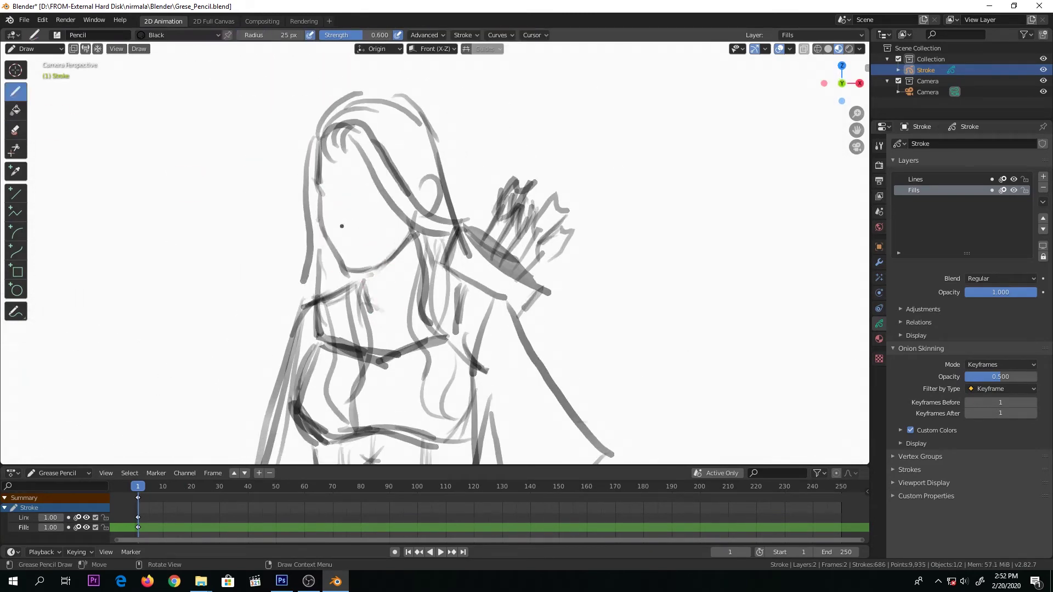
Draw the nose, eyebrows and eyes on the figure's face
left_click_drag(340, 225, 351, 226)
left_click_drag(319, 187, 338, 189)
left_click_drag(354, 185, 380, 184)
left_click_drag(359, 193, 378, 193)
left_click_drag(313, 198, 332, 199)
left_click_drag(360, 197, 379, 195)
mouse_move(340, 194)
left_mouse_down()
mouse_move(341, 213)
mouse_move(386, 192)
left_mouse_up()
left_click_drag(362, 203, 381, 202)
left_click_drag(330, 202, 323, 202)
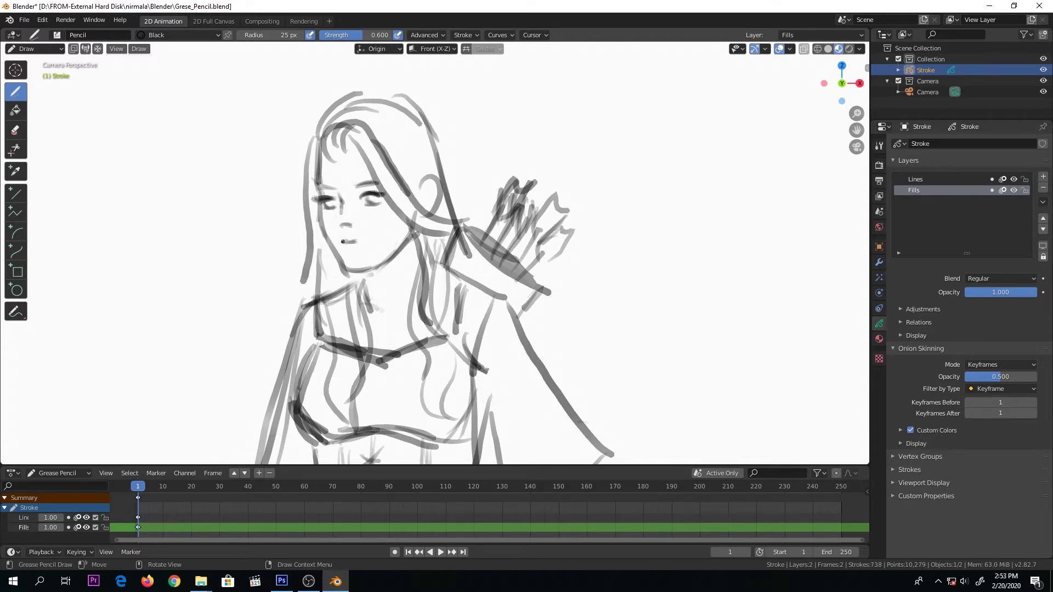
Darken the hair outline and add long strands falling over the shoulders and chest, with neck lines
left_click_drag(307, 134, 303, 261)
left_click_drag(317, 233, 302, 331)
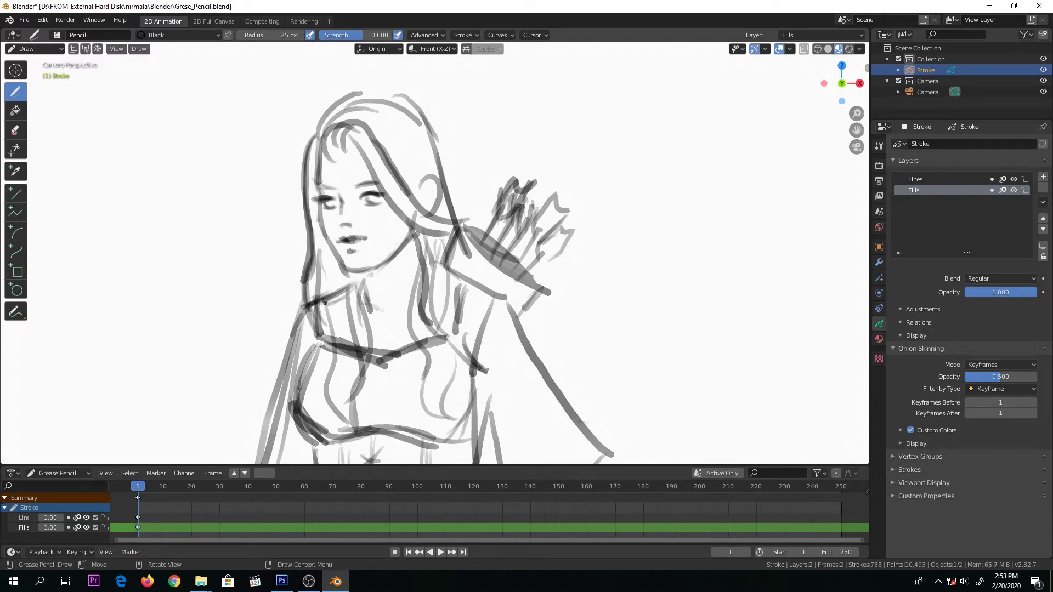
left_click_drag(340, 251, 317, 403)
mouse_move(343, 104)
left_mouse_down()
mouse_move(399, 92)
mouse_move(439, 148)
left_mouse_up()
left_click_drag(461, 215, 446, 336)
left_click_drag(458, 239, 445, 394)
left_click_drag(431, 249, 406, 418)
left_click_drag(453, 373, 427, 445)
mouse_move(315, 227)
left_mouse_down()
mouse_move(324, 280)
mouse_move(377, 323)
left_mouse_up()
left_click_drag(364, 275, 379, 318)
Return to frame 1 and sketch a leafy bush and a ground line beside the figure's right foot
scroll(520, 287, "down", 6)
scroll(521, 287, "up", 2)
left_click(137, 486)
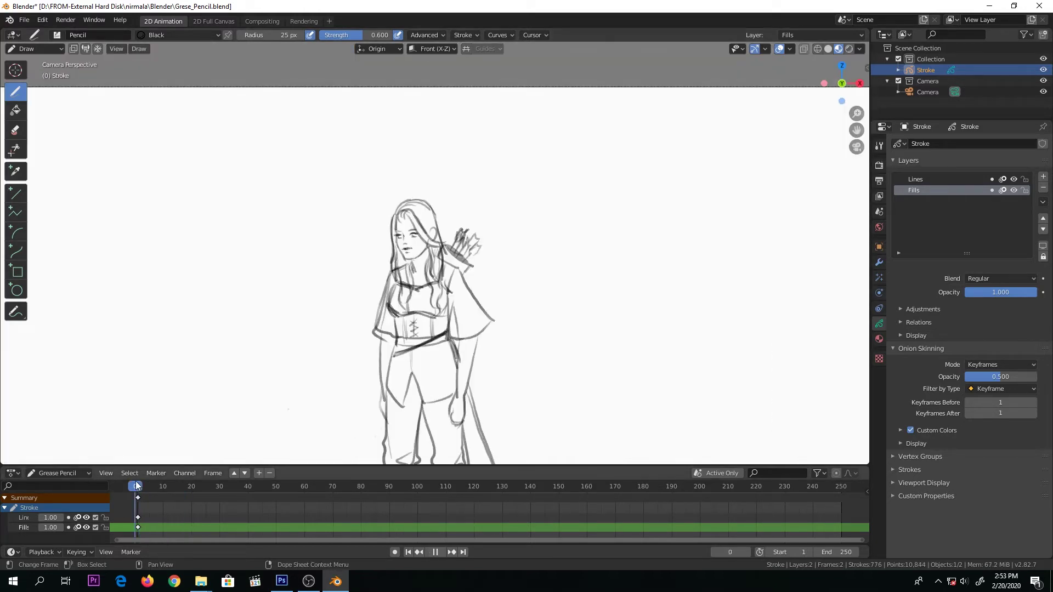
left_click_drag(137, 486, 138, 487)
middle_click_drag(307, 378, 270, 253, "shift")
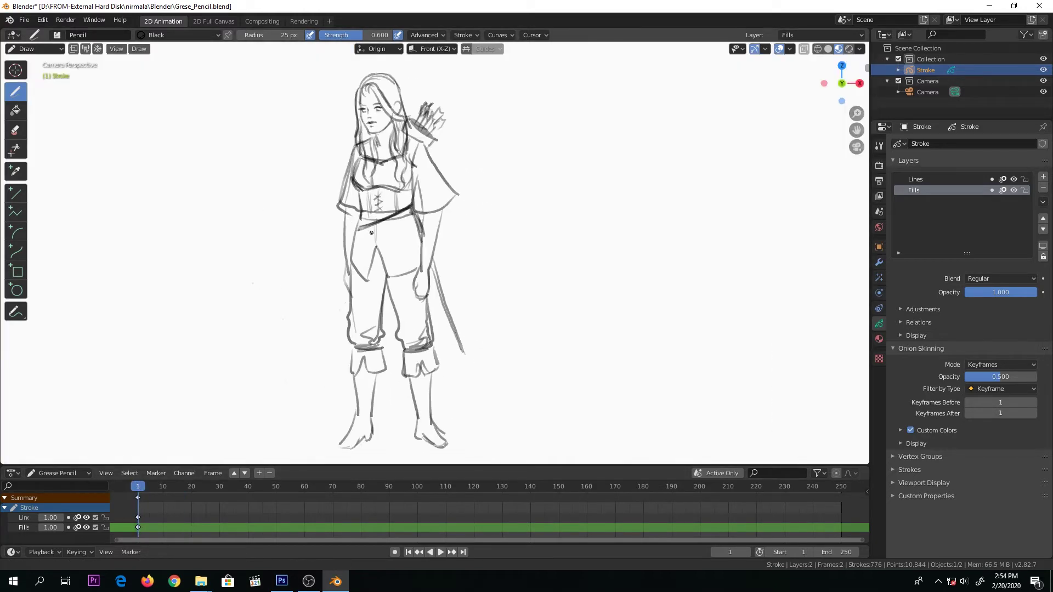
left_click_drag(486, 412, 496, 392)
mouse_move(491, 420)
left_mouse_down()
mouse_move(504, 400)
mouse_move(494, 368)
left_mouse_up()
left_click_drag(368, 445, 527, 439)
mouse_move(447, 406)
left_mouse_down()
mouse_move(466, 431)
mouse_move(524, 427)
left_mouse_up()
mouse_move(439, 390)
left_mouse_down()
mouse_move(455, 412)
mouse_move(482, 369)
left_mouse_up()
left_click_drag(511, 380, 516, 366)
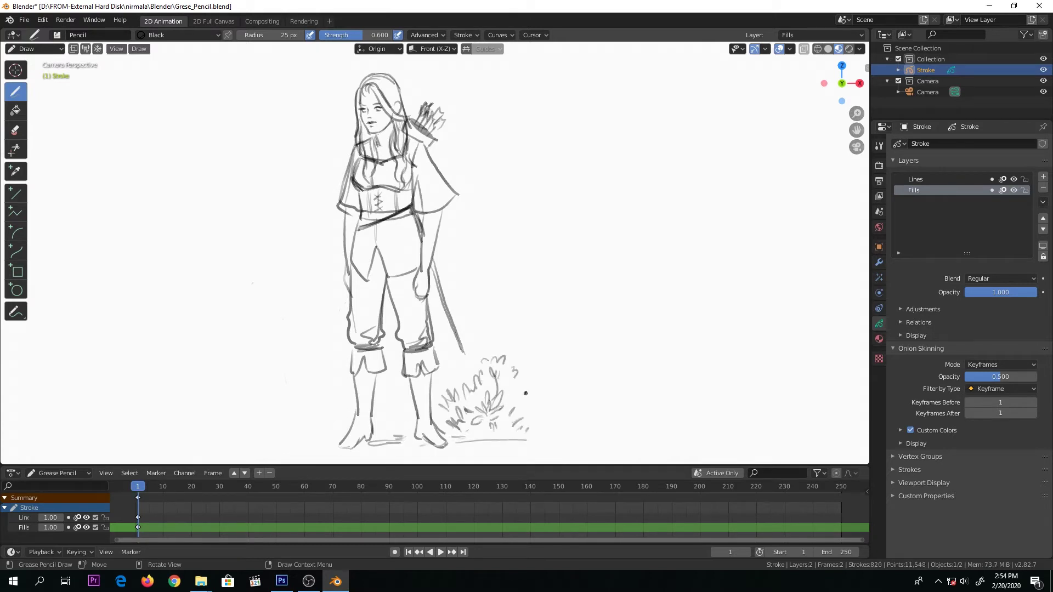
mouse_move(451, 407)
left_mouse_down()
mouse_move(485, 387)
mouse_move(458, 408)
left_mouse_up()
Extend the ground line past the left foot and add grass tufts beside and between the feet
mouse_move(330, 434)
left_mouse_down()
mouse_move(345, 422)
mouse_move(211, 441)
left_mouse_up()
left_click_drag(320, 412, 337, 401)
left_click_drag(388, 417, 417, 413)
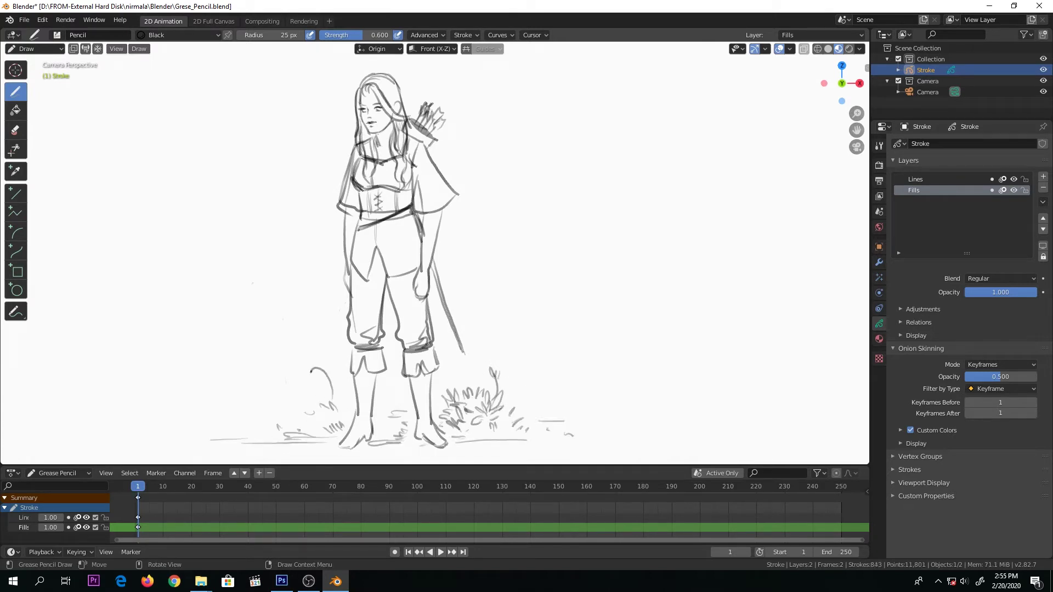
Sketch the leafy outline of a larger bush left of the figure, undoing the unwanted strokes
left_click_drag(311, 371, 194, 329)
key("ctrl+z")
left_click_drag(345, 409, 273, 325)
mouse_move(279, 339)
left_mouse_down()
mouse_move(301, 394)
mouse_move(253, 360)
left_mouse_up()
key("ctrl+z")
key("ctrl+z")
key("ctrl+z")
left_click_drag(319, 371, 327, 386)
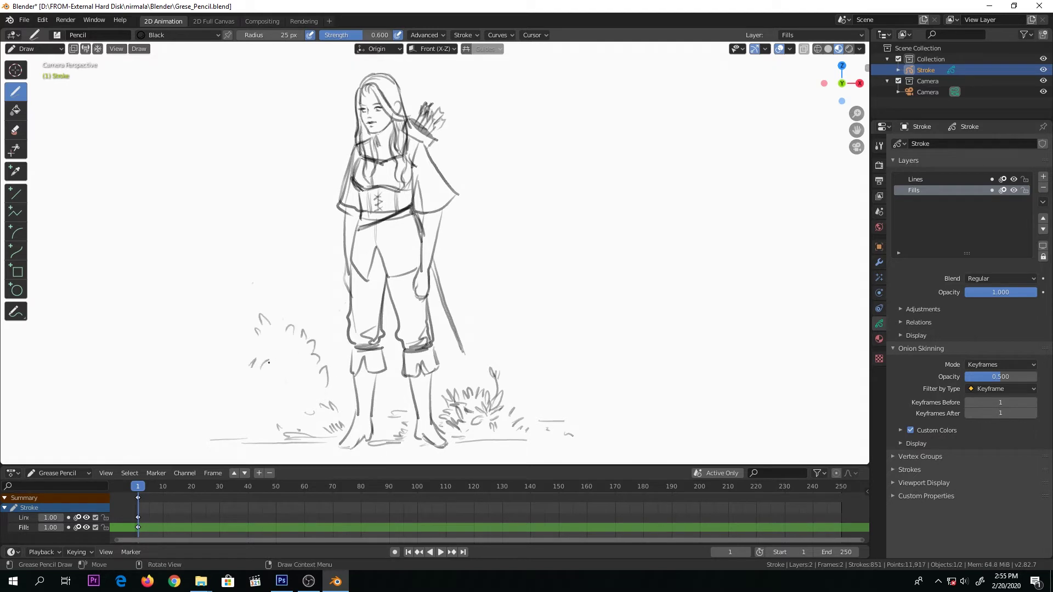
Add leaf clusters inside the larger bush and extend its foliage down its left side to the ground
left_click_drag(269, 363, 265, 371)
left_click_drag(262, 376, 271, 377)
left_click_drag(254, 353, 274, 343)
mouse_move(277, 325)
left_mouse_down()
mouse_move(275, 345)
mouse_move(285, 328)
left_mouse_up()
left_click_drag(209, 355, 222, 359)
left_click_drag(219, 402, 231, 420)
left_click_drag(227, 423, 231, 433)
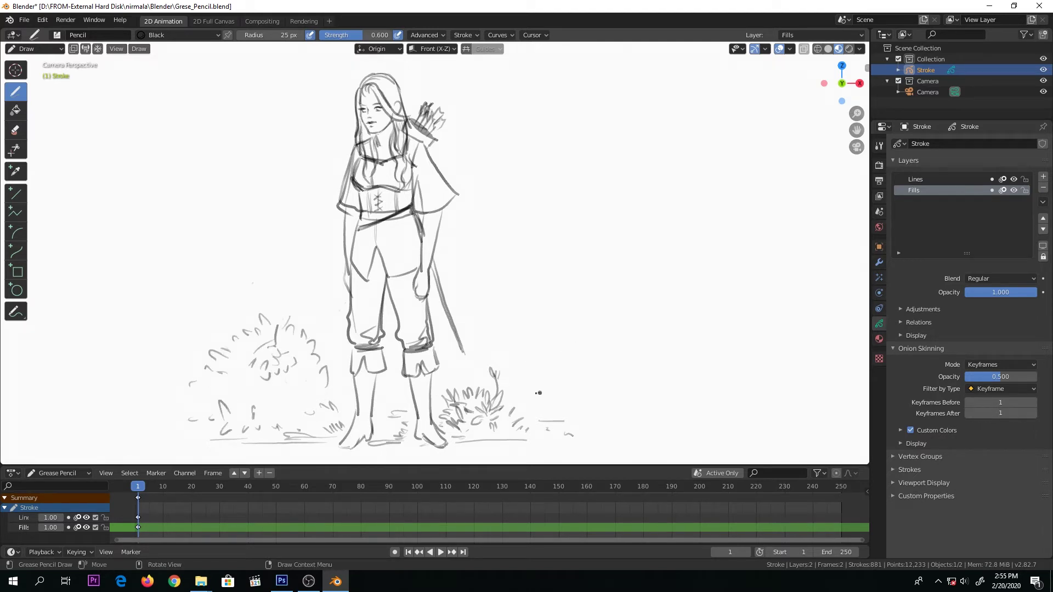
Sketch the outline and roots of a leaning tree trunk on the ground beside the figure's quiver side
left_click_drag(568, 98, 510, 296)
left_click_drag(602, 94, 478, 373)
left_click_drag(483, 329, 499, 384)
left_click_drag(609, 127, 524, 356)
mouse_move(524, 362)
left_mouse_down()
mouse_move(588, 417)
mouse_move(542, 424)
left_mouse_up()
Add a leafy bush behind the leaning trunk and tufts of grass around its base
left_click_drag(549, 379, 560, 398)
left_click_drag(530, 351, 555, 363)
left_click_drag(559, 366, 580, 402)
mouse_move(467, 337)
left_mouse_down()
mouse_move(460, 398)
mouse_move(443, 385)
left_mouse_up()
Draw the side branches of the leaning tree and add bark lines along its trunk
left_click_drag(580, 86, 558, 212)
left_click_drag(559, 212, 583, 151)
mouse_move(546, 189)
left_mouse_down()
mouse_move(534, 46)
mouse_move(536, 226)
left_mouse_up()
left_click_drag(530, 131, 541, 219)
left_click_drag(545, 258, 507, 326)
left_click_drag(583, 147, 602, 53)
mouse_move(609, 153)
left_mouse_down()
mouse_move(614, 45)
mouse_move(573, 123)
left_mouse_up()
mouse_move(653, 42)
left_mouse_down()
mouse_move(606, 158)
mouse_move(631, 131)
left_mouse_up()
Add leaf and grass strokes to the large bush left of the figure and save the file
left_click_drag(304, 373, 296, 386)
left_click_drag(215, 384, 292, 411)
key("ctrl+s")
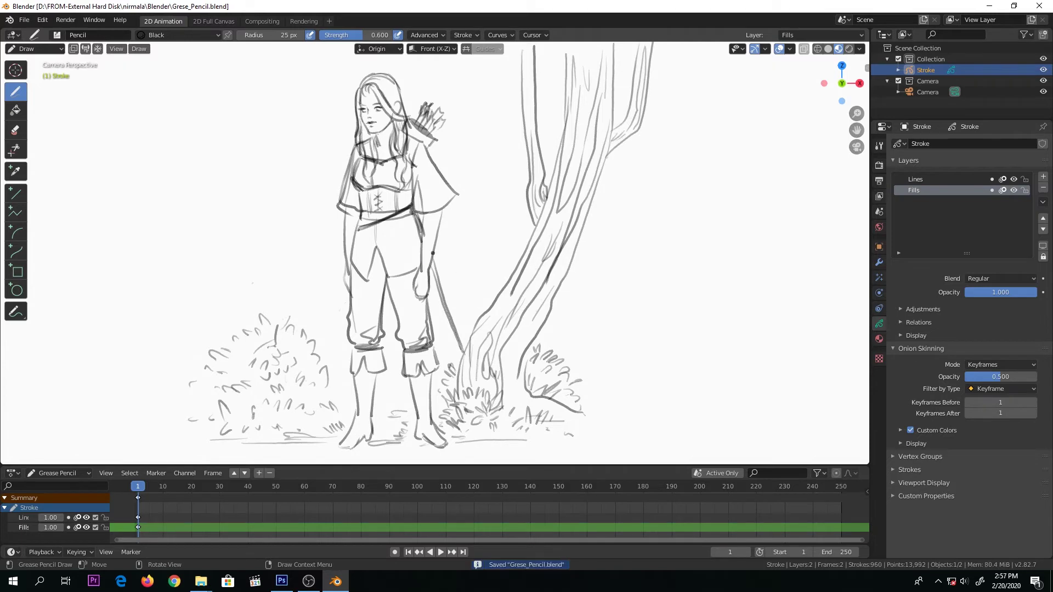
Extend the leaning tree's trunk and branches upward and draw the lower edge of its leafy canopy
scroll(433, 253, "down", 2)
scroll(485, 247, "up", 1)
scroll(488, 245, "down", 1)
scroll(489, 245, "up", 2)
middle_click_drag(406, 259, 394, 262, "shift")
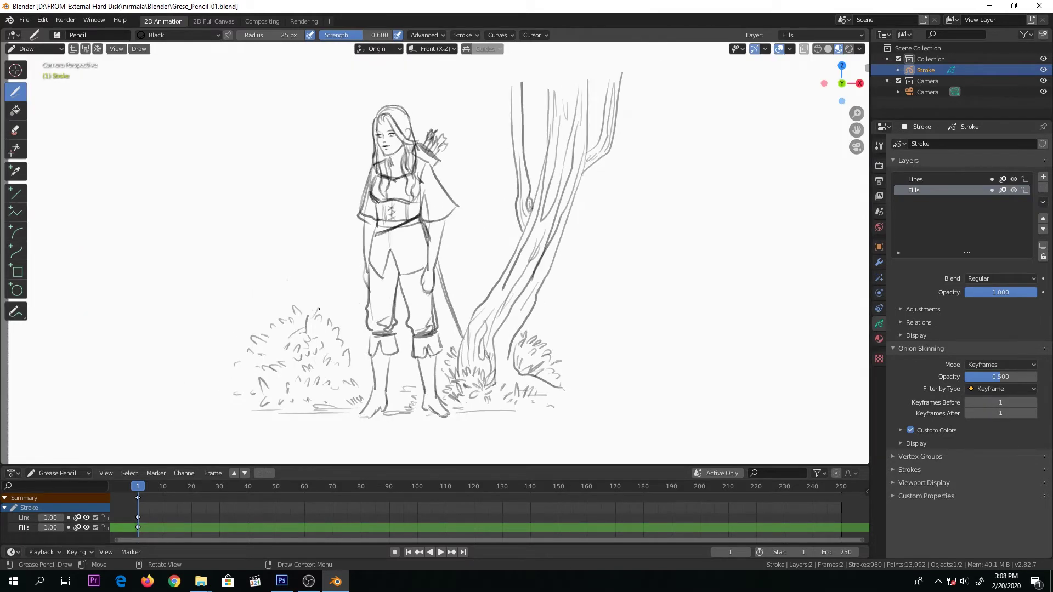
left_click_drag(510, 55, 504, 96)
mouse_move(520, 53)
left_mouse_down()
mouse_move(520, 97)
mouse_move(509, 93)
left_mouse_up()
left_click_drag(548, 58, 548, 100)
left_click_drag(558, 52, 553, 110)
left_click_drag(580, 58, 569, 100)
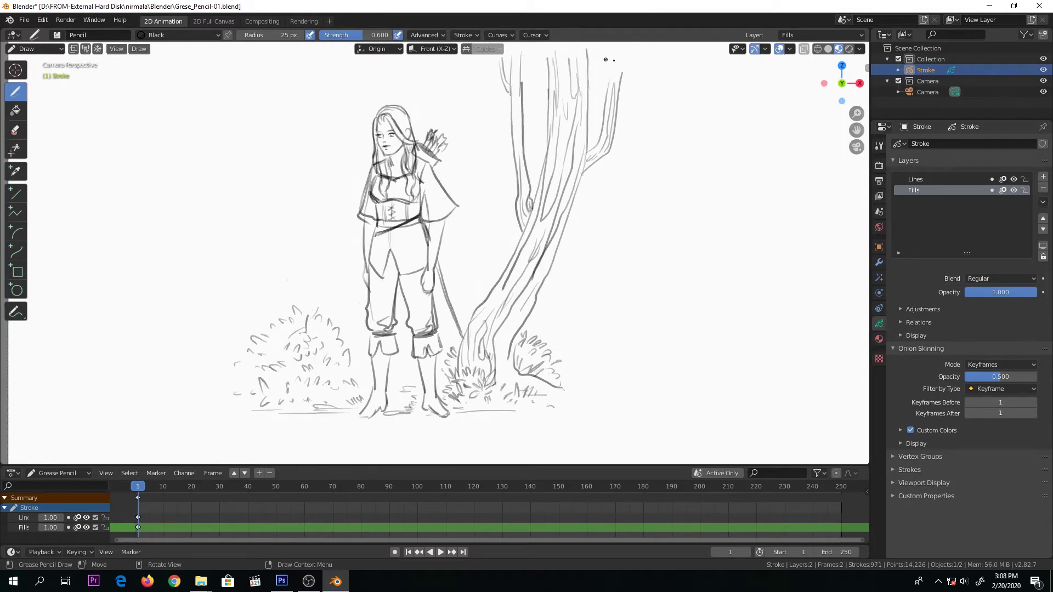
mouse_move(622, 46)
left_mouse_down()
mouse_move(631, 87)
mouse_move(658, 54)
left_mouse_up()
left_click_drag(521, 54, 549, 71)
Sketch a second tree trunk rising behind the large bush left of the figure, redoing the first stroke
mouse_move(336, 107)
left_mouse_down()
mouse_move(331, 240)
mouse_move(353, 351)
left_mouse_up()
key("ctrl+z")
mouse_move(332, 104)
left_mouse_down()
mouse_move(357, 339)
mouse_move(303, 228)
mouse_move(328, 318)
left_mouse_up()
left_click_drag(319, 225, 344, 330)
left_click_drag(316, 120, 314, 240)
left_click_drag(305, 88, 309, 190)
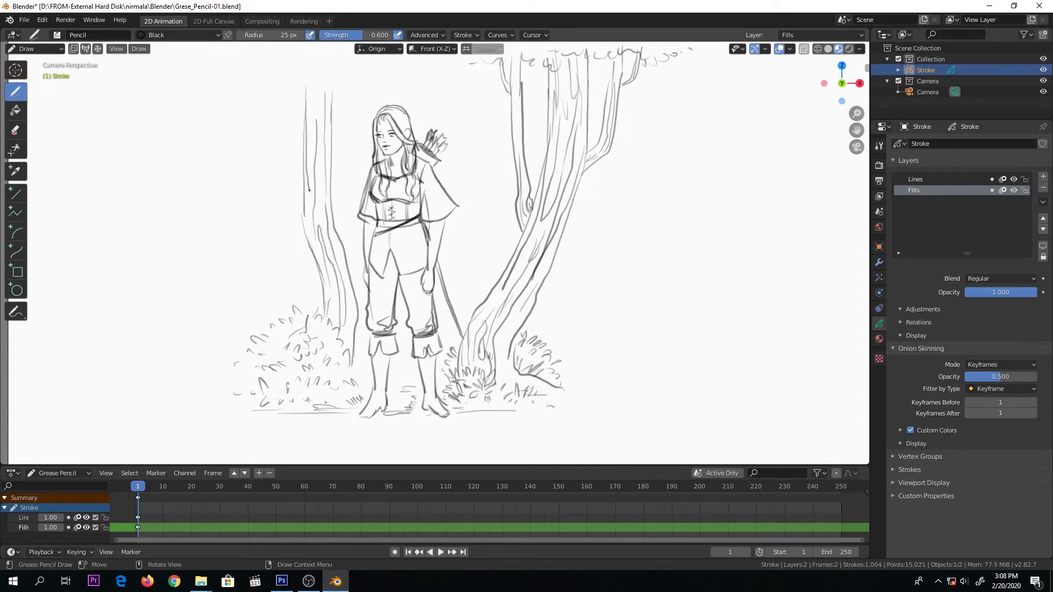
left_click_drag(305, 115, 304, 240)
Add branches forking upward from both sides of the second tree's trunk
left_click_drag(286, 91, 302, 220)
left_click_drag(288, 141, 299, 200)
left_click_drag(297, 63, 291, 106)
left_click_drag(270, 60, 287, 151)
mouse_move(363, 60)
left_mouse_down()
mouse_move(335, 140)
mouse_move(356, 55)
left_mouse_up()
mouse_move(345, 124)
left_mouse_down()
mouse_move(333, 133)
mouse_move(351, 52)
mouse_move(381, 57)
left_mouse_up()
Draw the leafy canopy edge over the second tree and add bark lines down its trunk and branches
left_click_drag(386, 61, 310, 91)
left_click_drag(311, 68, 199, 55)
mouse_move(280, 69)
left_mouse_down()
mouse_move(285, 103)
mouse_move(316, 140)
left_mouse_up()
mouse_move(316, 87)
left_mouse_down()
mouse_move(310, 113)
mouse_move(322, 114)
left_mouse_up()
left_click_drag(373, 80, 362, 96)
left_click_drag(359, 99, 332, 140)
left_click_drag(322, 126, 321, 205)
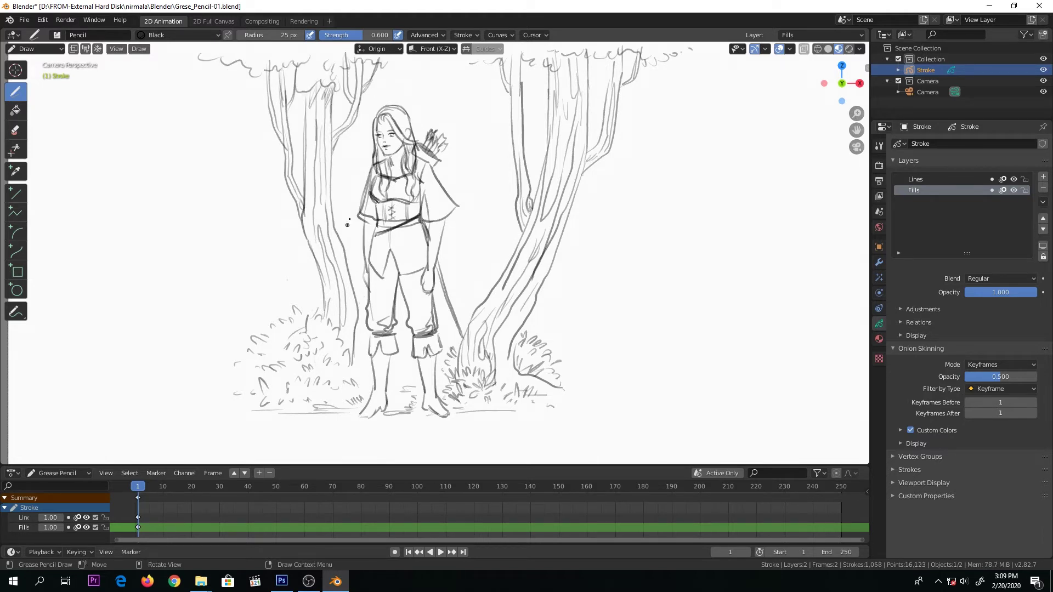
left_click_drag(308, 241, 323, 315)
Add grass strokes at the second tree's base and between the legs, and save the file as Grese_Pencil-02.blend
left_click_drag(354, 371, 362, 347)
left_click_drag(390, 384, 396, 370)
key("ctrl+shift+s")
Sketch long ground lines and small pebbles across the foreground below the figure and save the file
left_click_drag(292, 426, 349, 431)
left_click_drag(345, 436, 442, 432)
left_click_drag(471, 425, 597, 421)
left_click_drag(596, 430, 486, 434)
left_click_drag(360, 443, 166, 442)
left_click_drag(287, 425, 263, 425)
left_click_drag(258, 422, 199, 414)
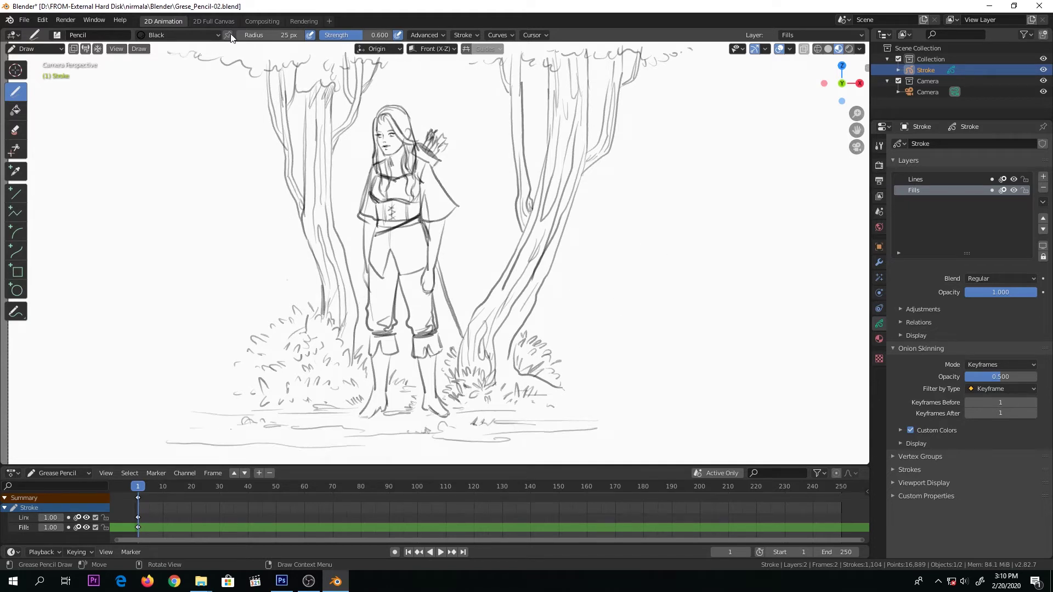
middle_click_drag(431, 112, 435, 124, "shift")
key("ctrl+s")
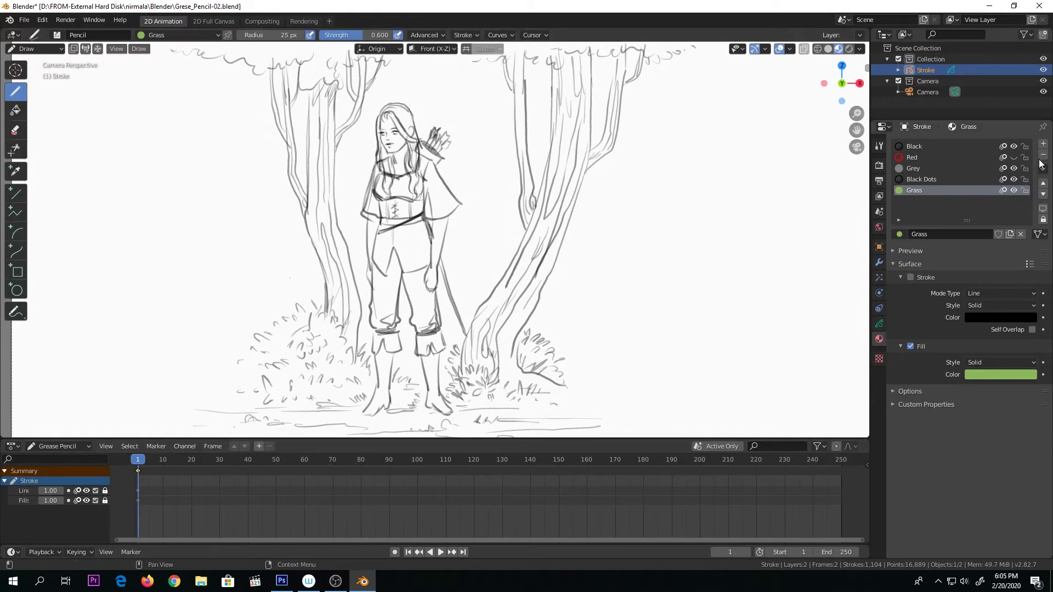
Delete the Grass material and make the Black material active
left_click(1043, 155)
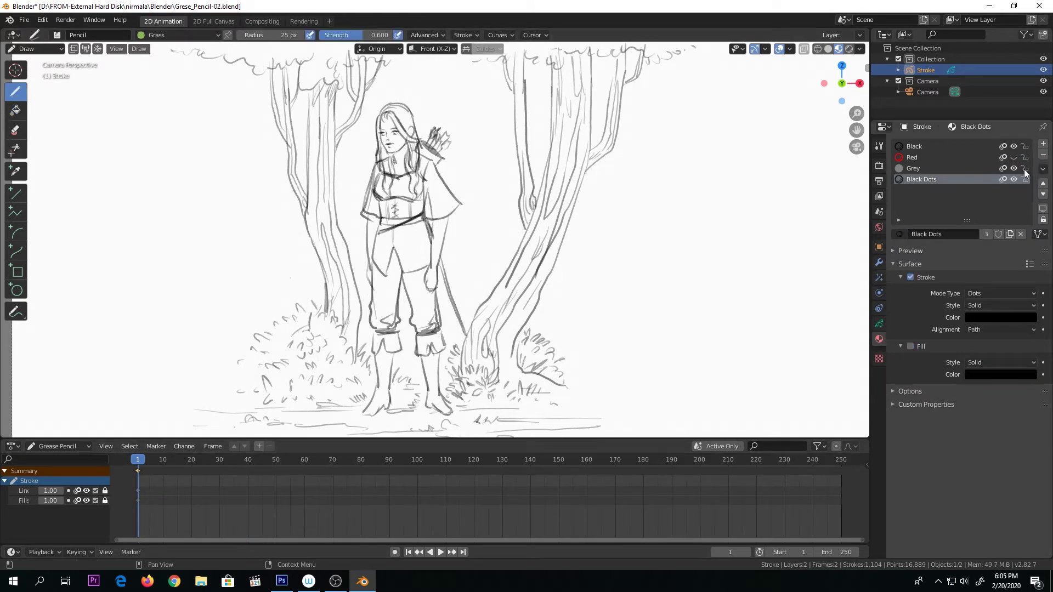
left_click(939, 147)
Write a "New Layer" note with an arrow to the layer controls on a new layer, and remove that layer
left_click_drag(192, 348, 255, 421)
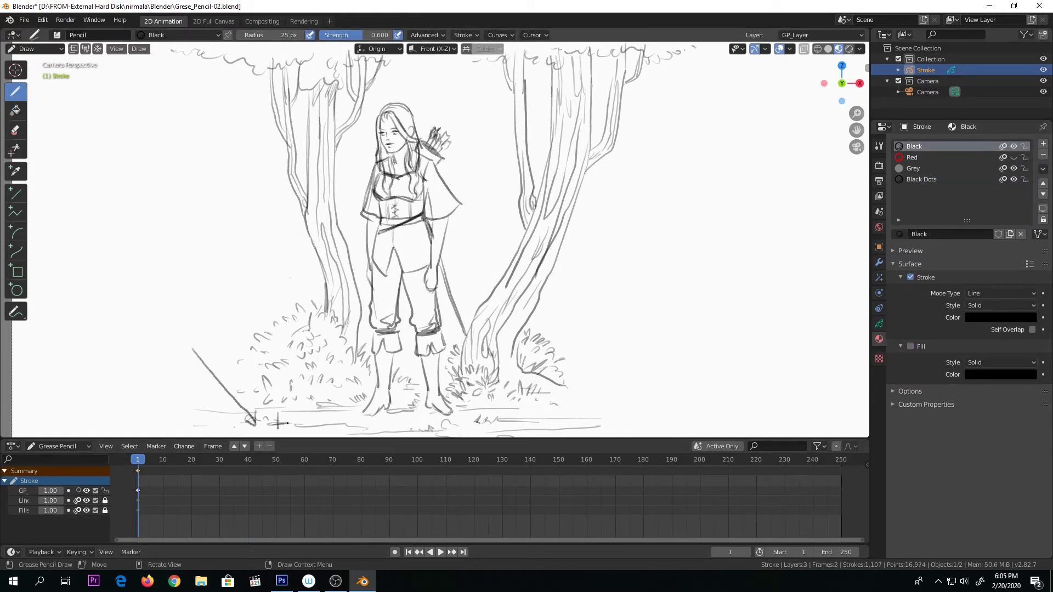
mouse_move(127, 320)
left_mouse_down()
mouse_move(153, 318)
mouse_move(139, 354)
left_mouse_up()
left_click_drag(146, 343, 145, 345)
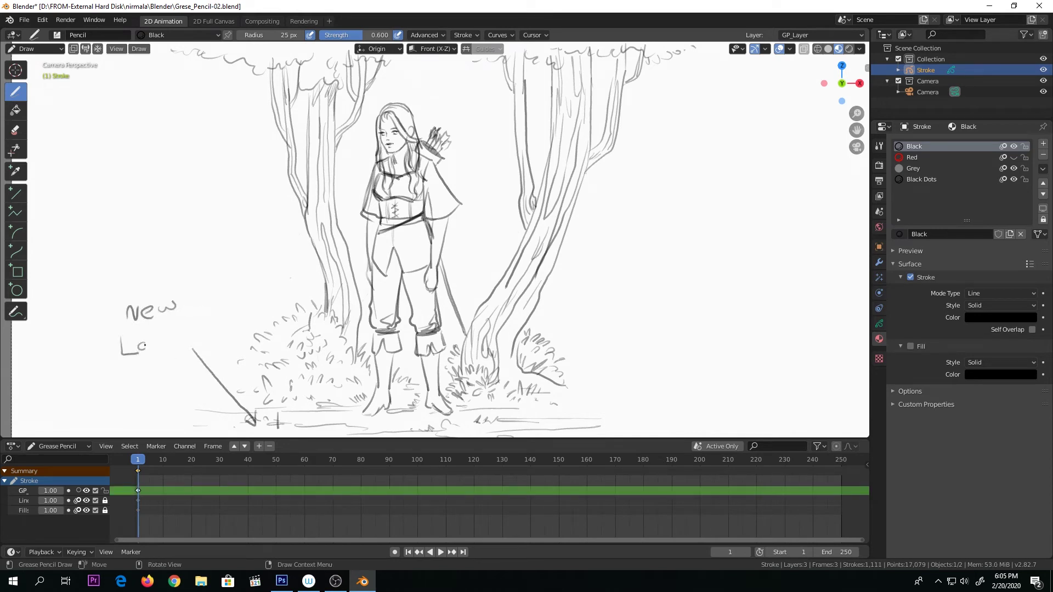
left_click(269, 445)
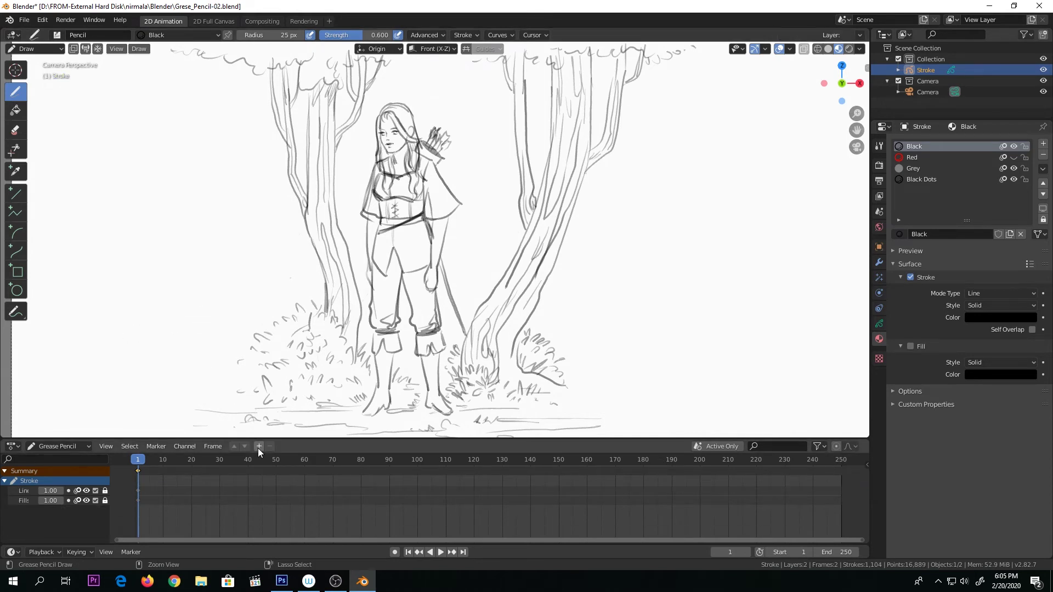
Add a new Grease Pencil layer to the Stroke object and make it active
left_click(259, 447)
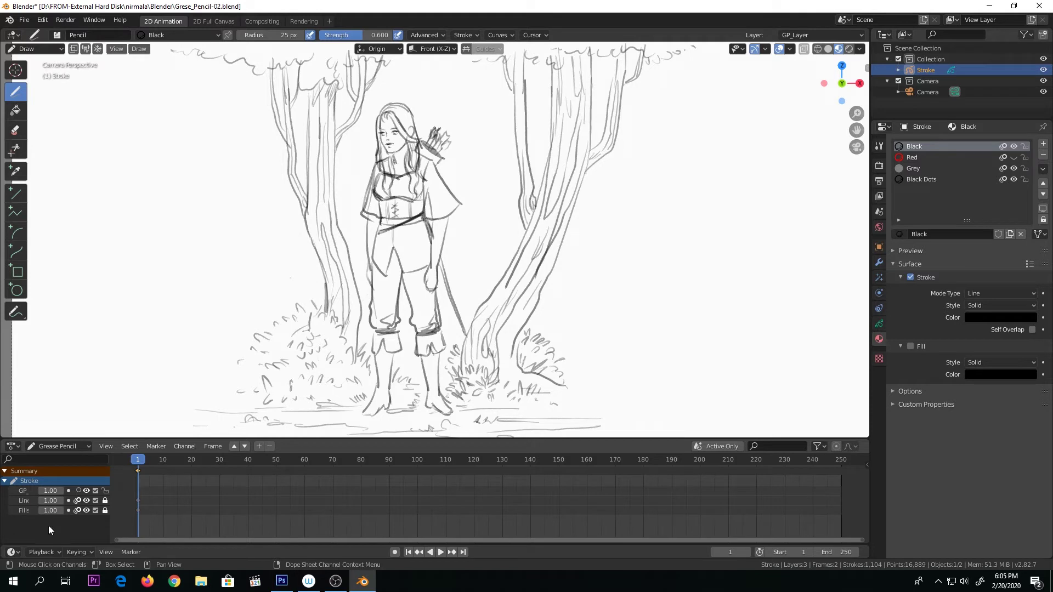
left_click(21, 491)
Write a "move Layer" note with up and down triangles and an arrow to the layer order controls
mouse_move(196, 340)
left_mouse_down()
mouse_move(243, 423)
mouse_move(228, 420)
left_mouse_up()
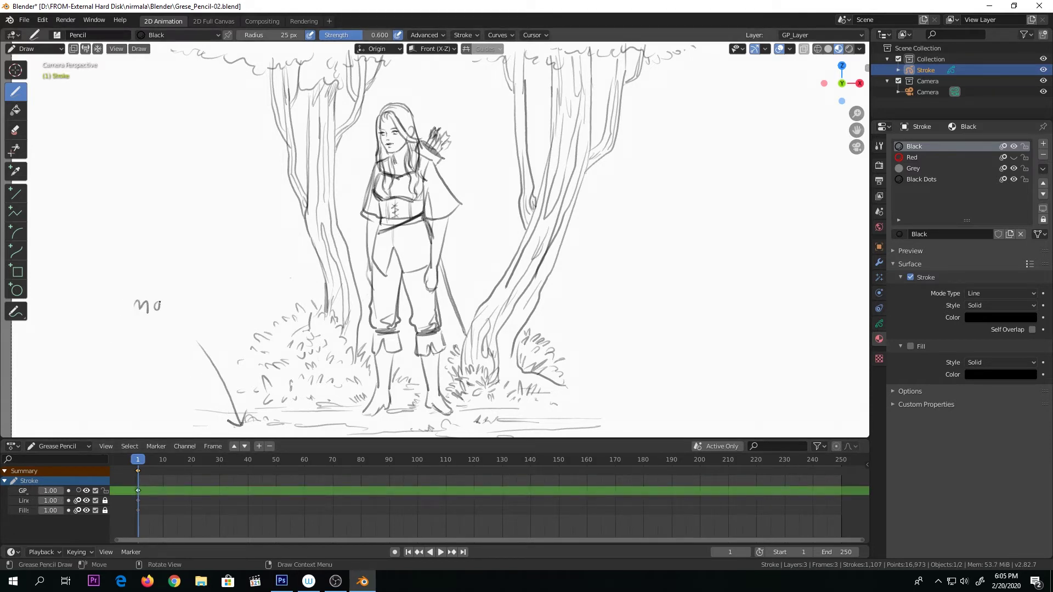
left_click_drag(192, 304, 201, 310)
left_click_drag(123, 320, 122, 344)
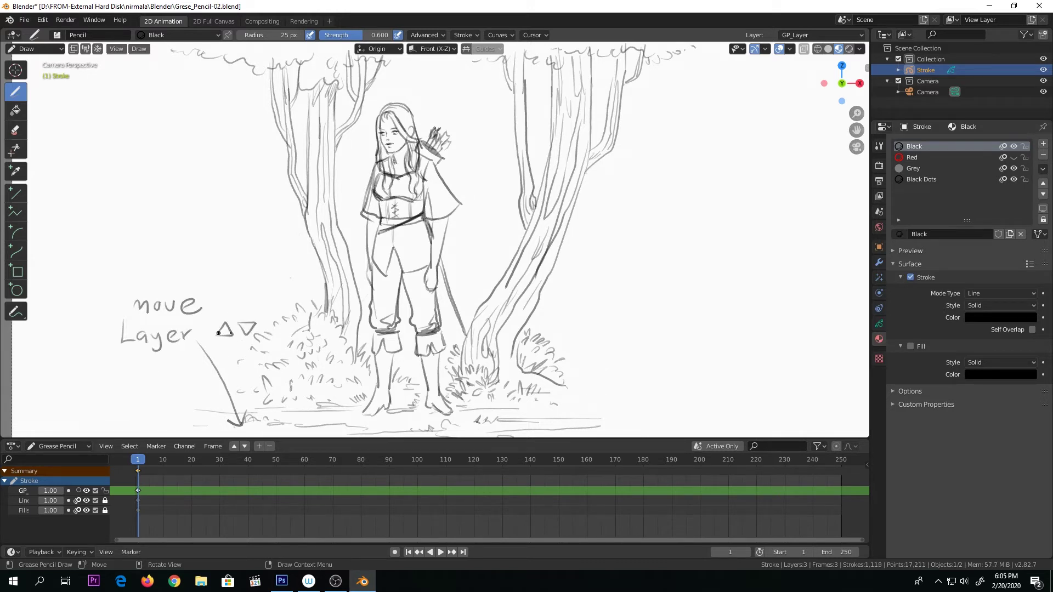
left_click_drag(605, 393, 712, 333)
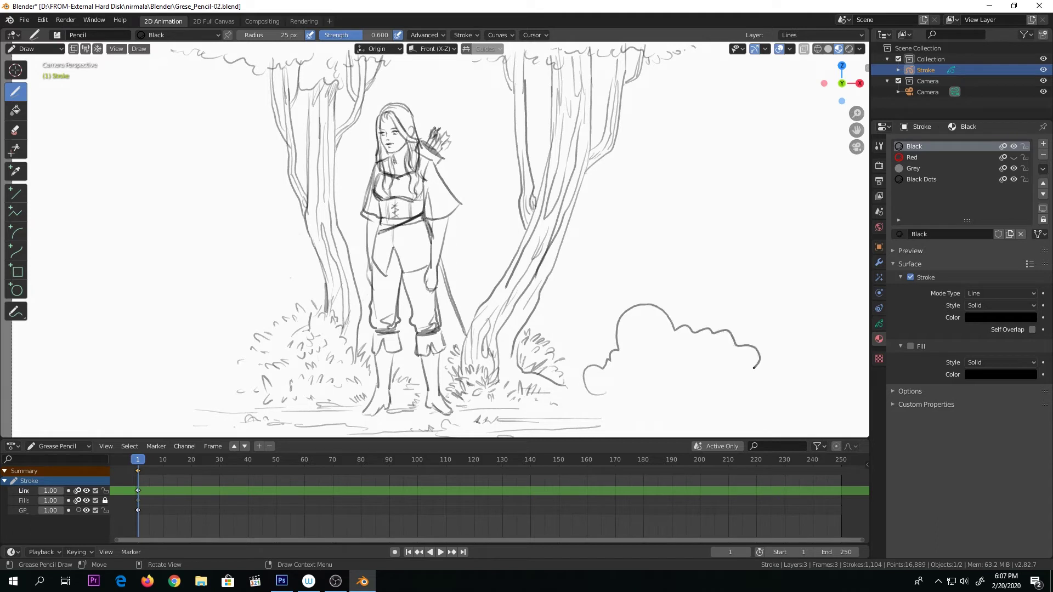
mouse_move(753, 368)
left_mouse_down()
mouse_move(745, 388)
mouse_move(706, 371)
left_mouse_up()
key("ctrl+z")
Draw a closed, rounded bush outline with a flat ground line right of the trees, keeping the Lines layer active
mouse_move(603, 395)
left_mouse_down()
mouse_move(624, 352)
mouse_move(760, 368)
mouse_move(770, 394)
mouse_move(703, 397)
left_mouse_up()
left_click_drag(588, 398, 779, 400)
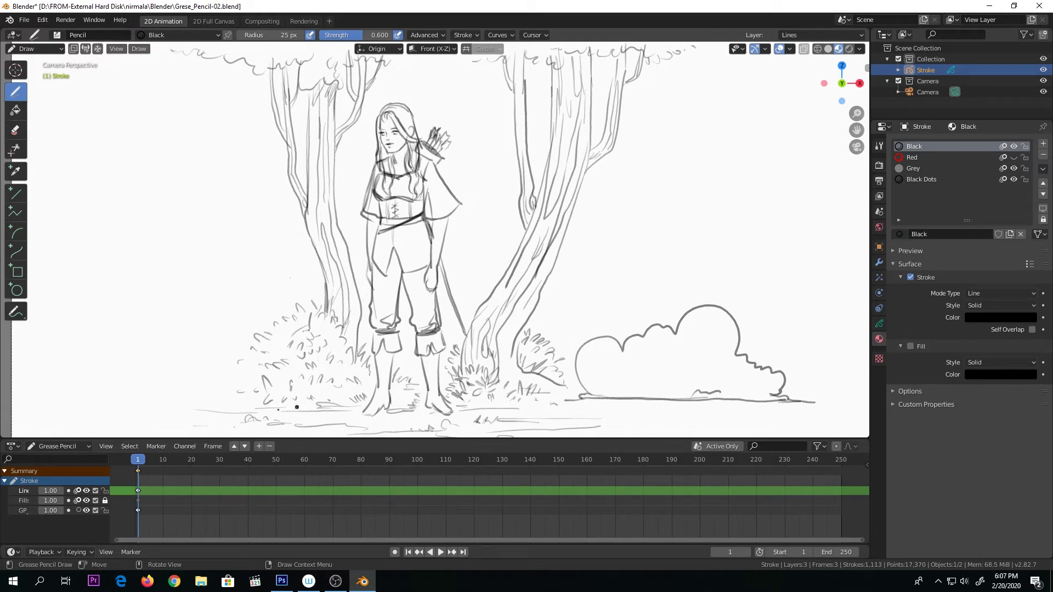
left_click(22, 511)
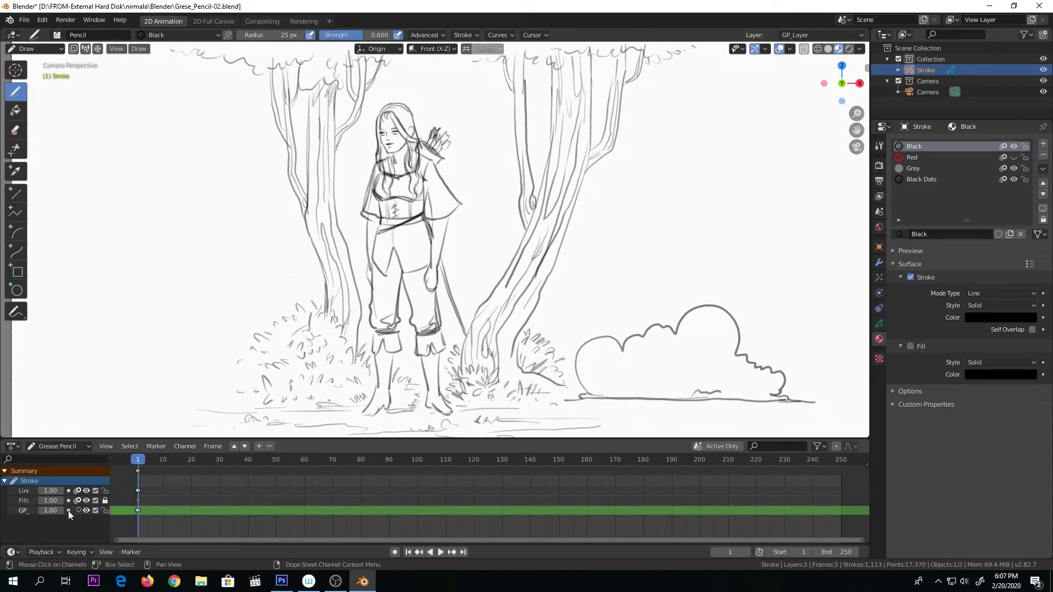
left_click(26, 492)
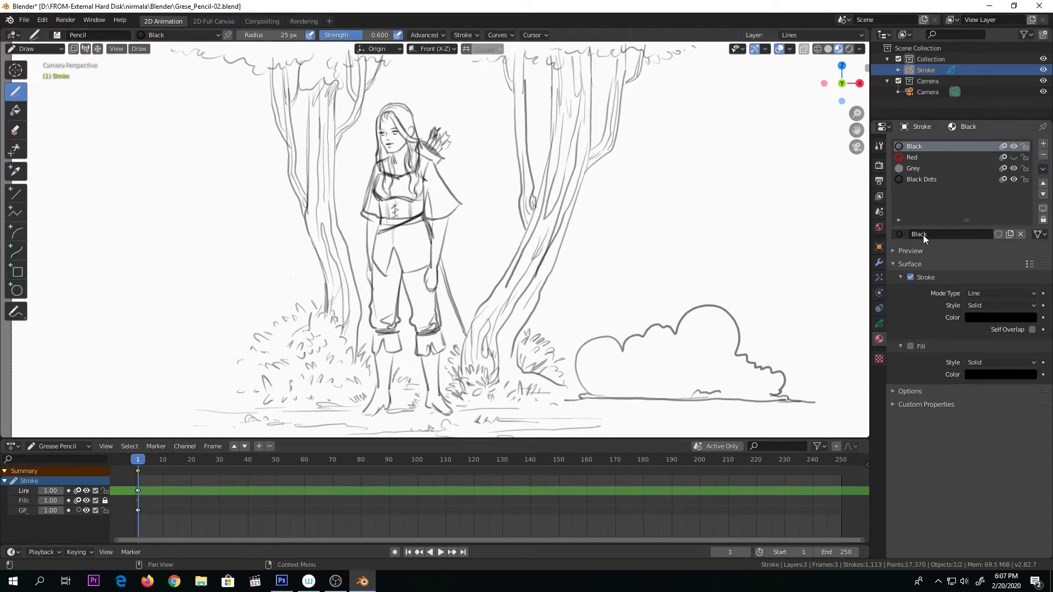
Add a new material named Green_Bush
left_click(1043, 148)
left_click(944, 234)
double_click(943, 236)
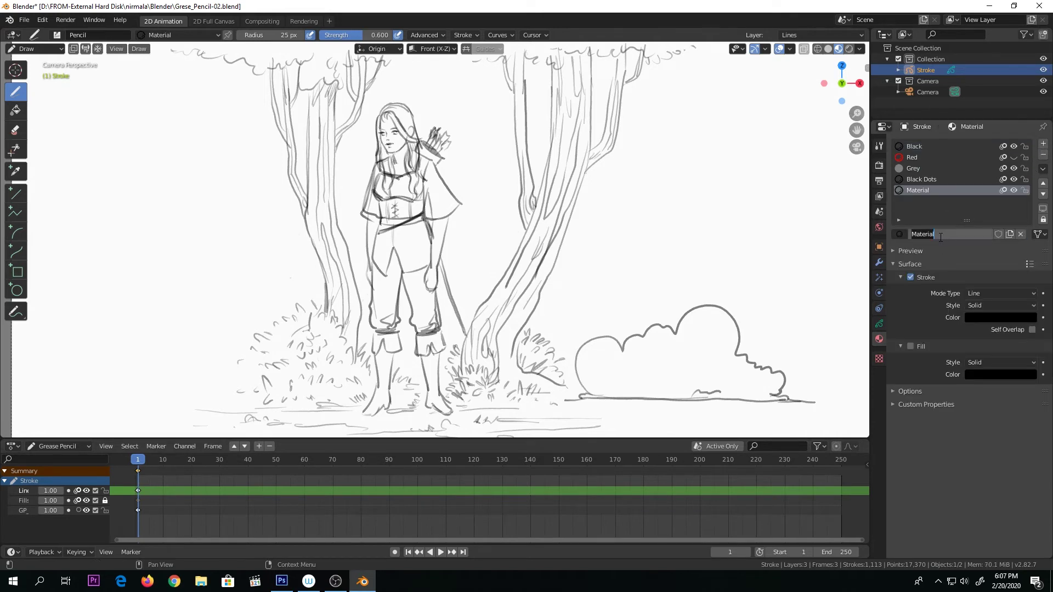
type("Green_Bush")
key("Return")
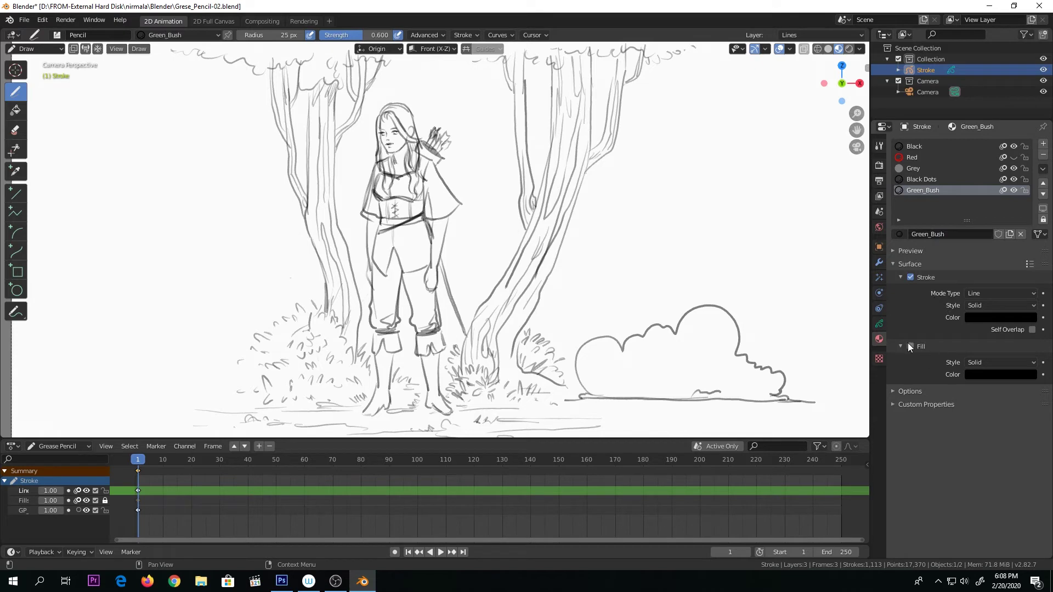
Enable the Green_Bush material's fill with a muted green colour and turn off its stroke
left_click(911, 346)
left_click(988, 374)
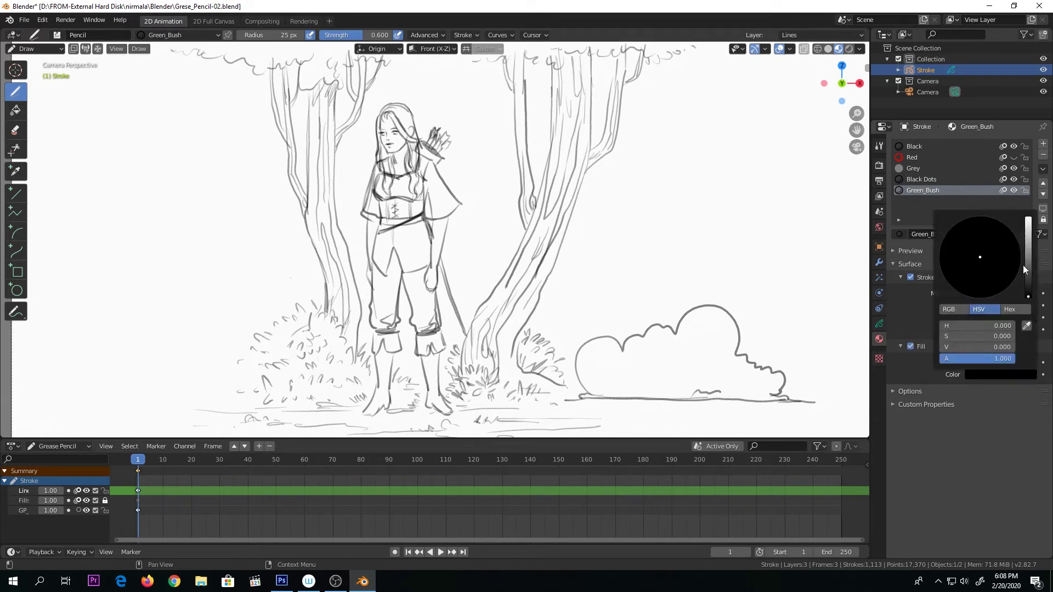
left_click_drag(1030, 269, 1029, 252)
left_click(968, 251)
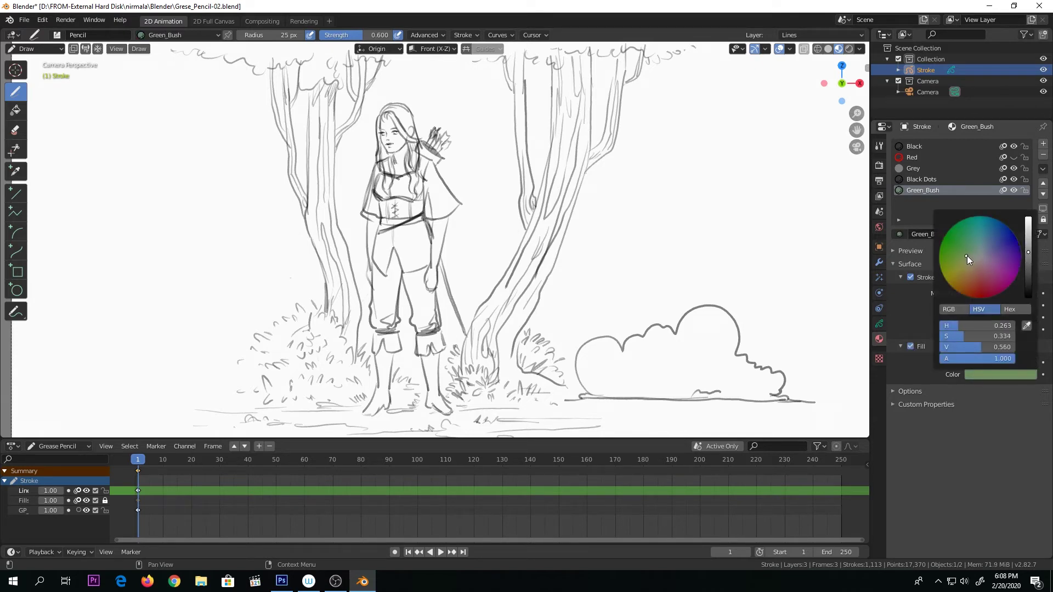
left_click(911, 278)
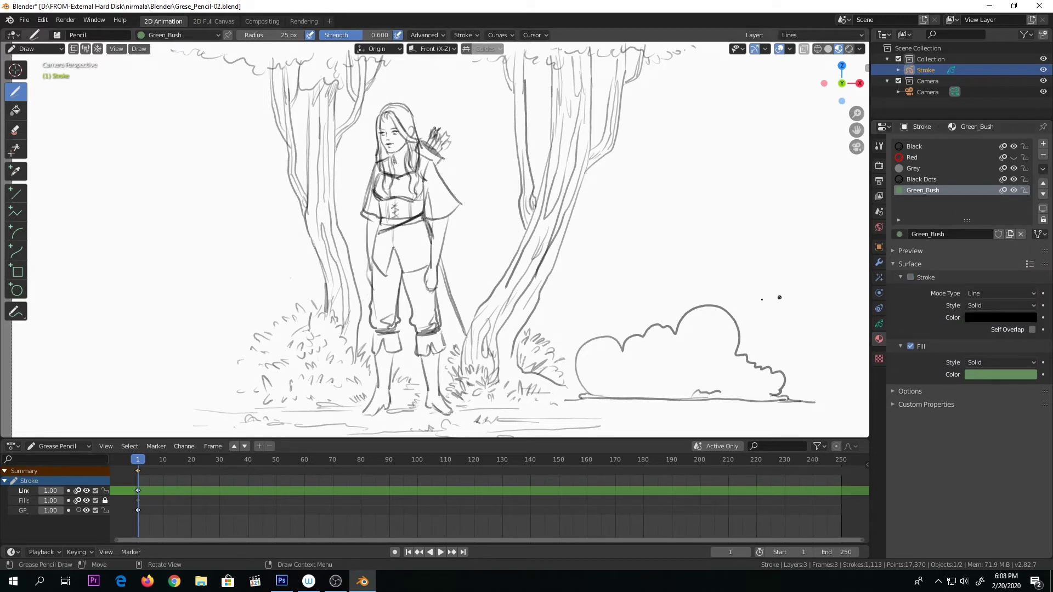
Fill the rounded bush outline with Green_Bush and shift the fill colour to a yellower olive green
left_click(16, 109)
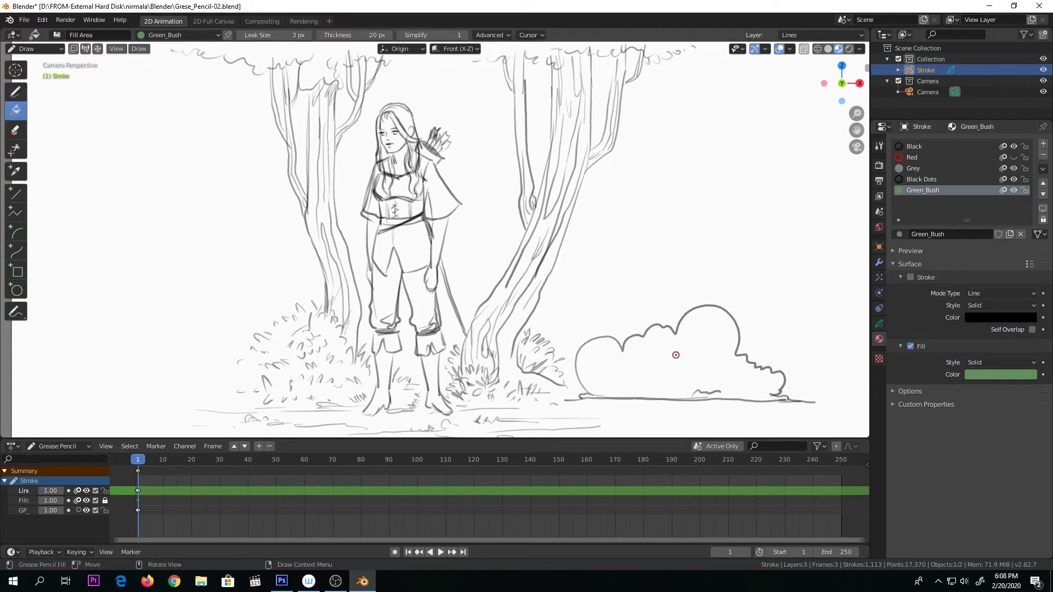
left_click(671, 352)
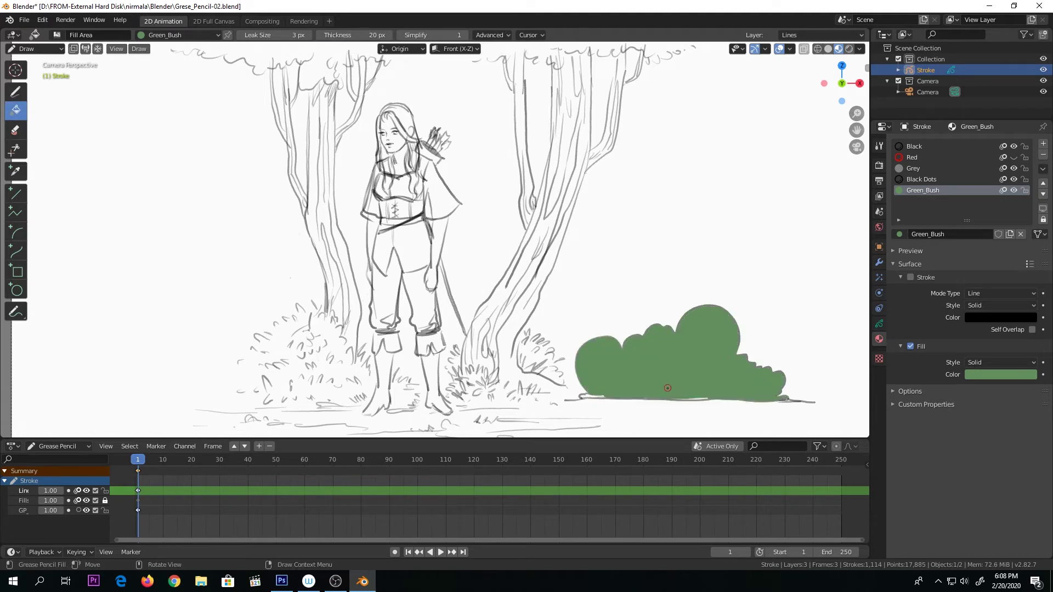
left_click(974, 374)
left_click_drag(965, 262, 959, 258)
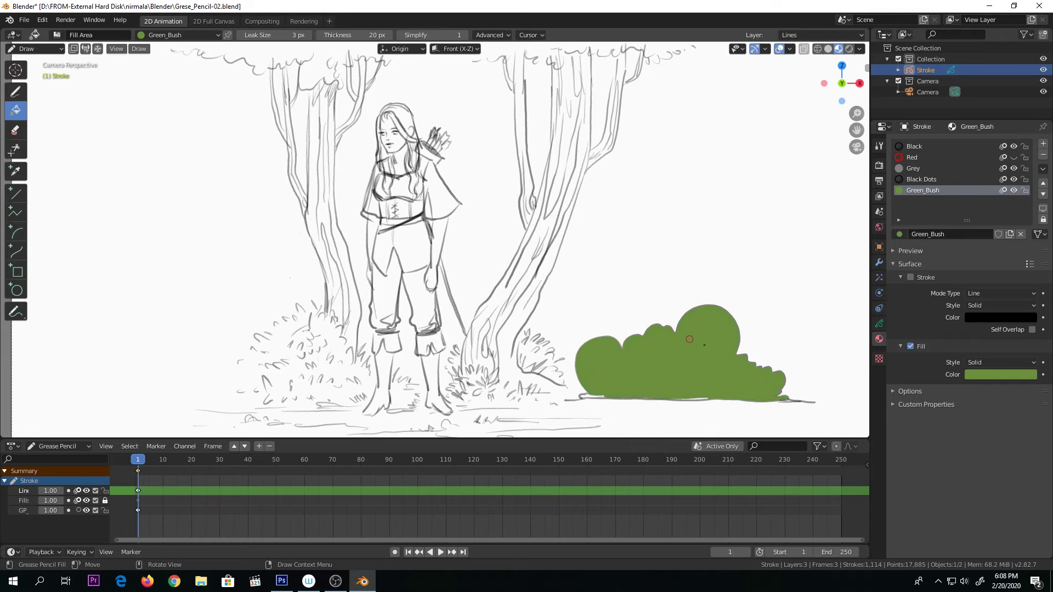
Make the Black material active and return to the Draw tool, undoing the stray fill
left_click(914, 146)
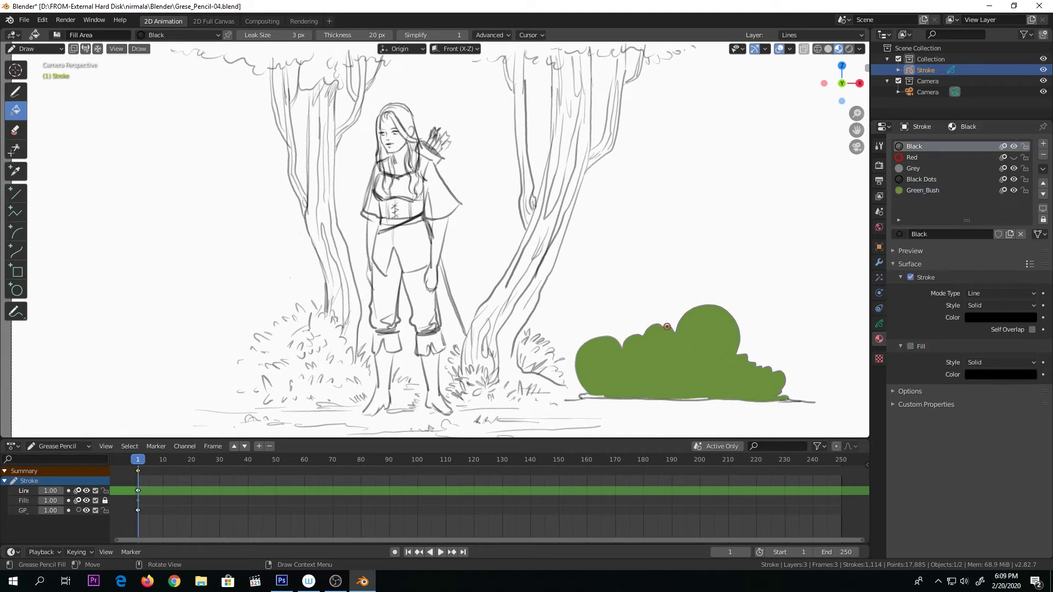
left_click(675, 308)
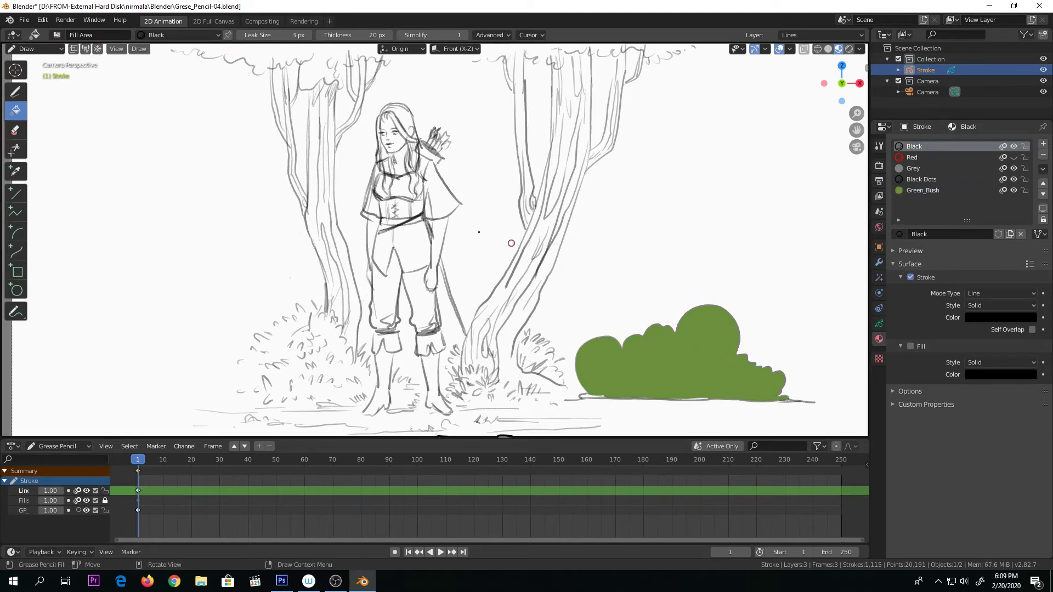
key("ctrl+z")
key("ctrl+z")
key("ctrl+shift+z")
left_click(16, 92)
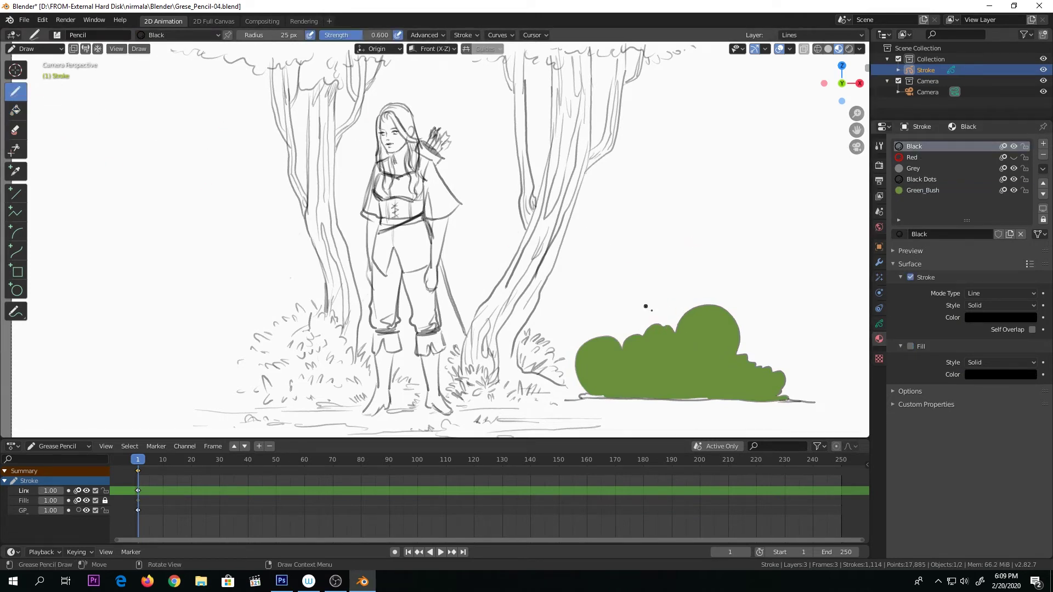
Draw a three-branched tree outline rising from behind the green bush, with bark lines on its trunk
mouse_move(667, 326)
left_mouse_down()
mouse_move(680, 274)
mouse_move(666, 165)
mouse_move(675, 118)
mouse_move(701, 97)
mouse_move(711, 253)
left_mouse_up()
left_click_drag(772, 121, 709, 295)
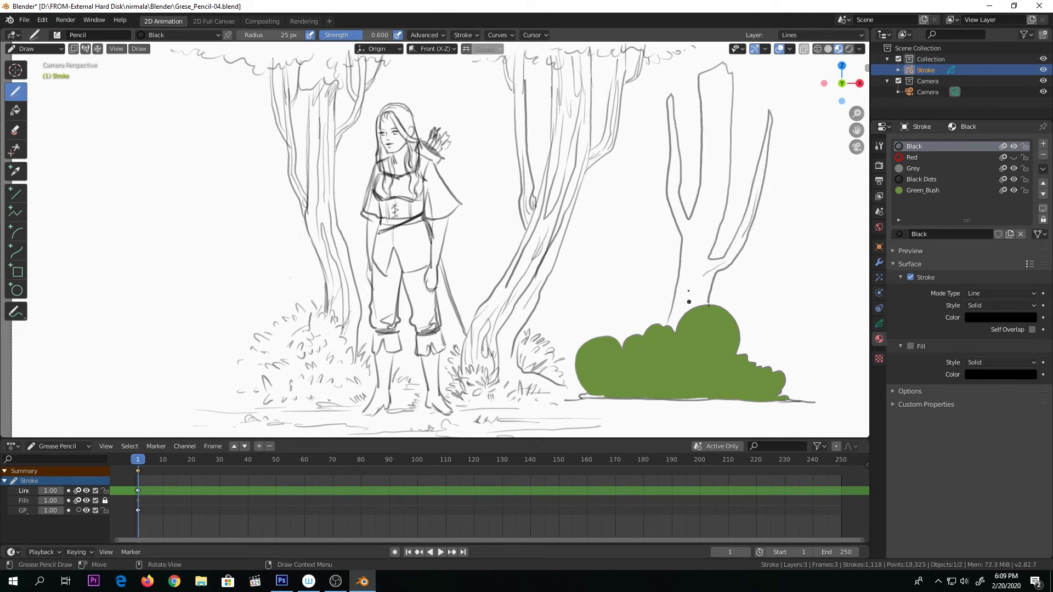
left_click_drag(701, 302, 705, 226)
left_click_drag(705, 228, 716, 103)
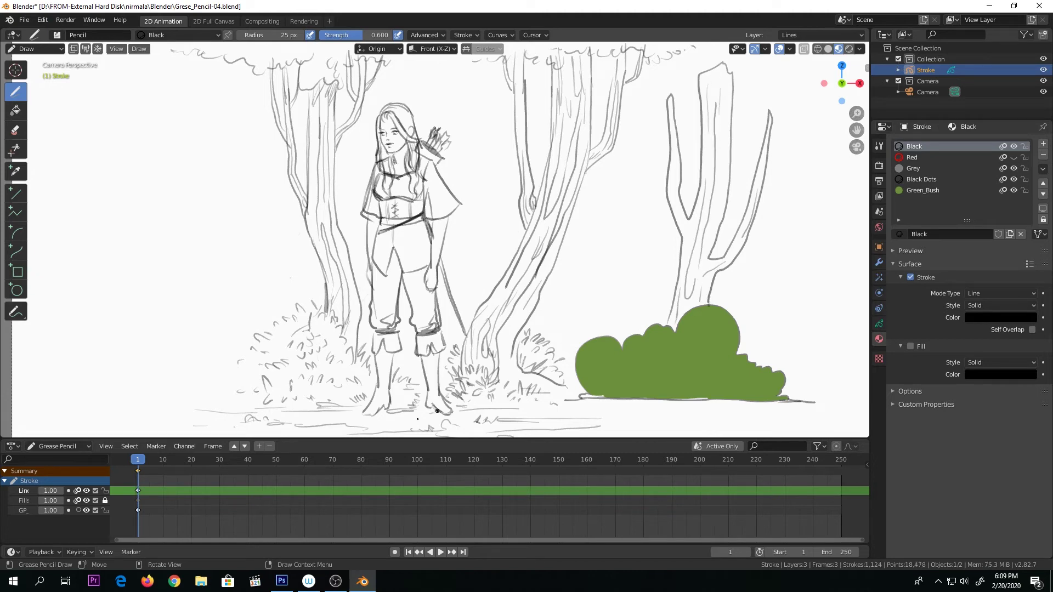
Add a new material named Tree
left_click(1044, 143)
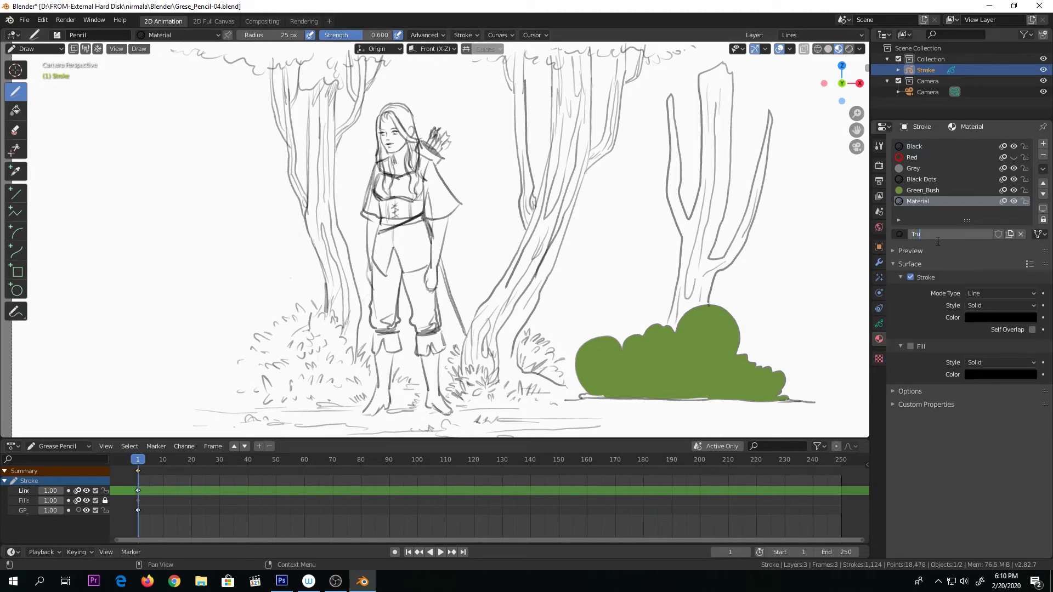
type("Tree")
key("Return")
Give the Tree material an orange-brown fill without stroke and fill the three-branched tree with it
left_click(1001, 375)
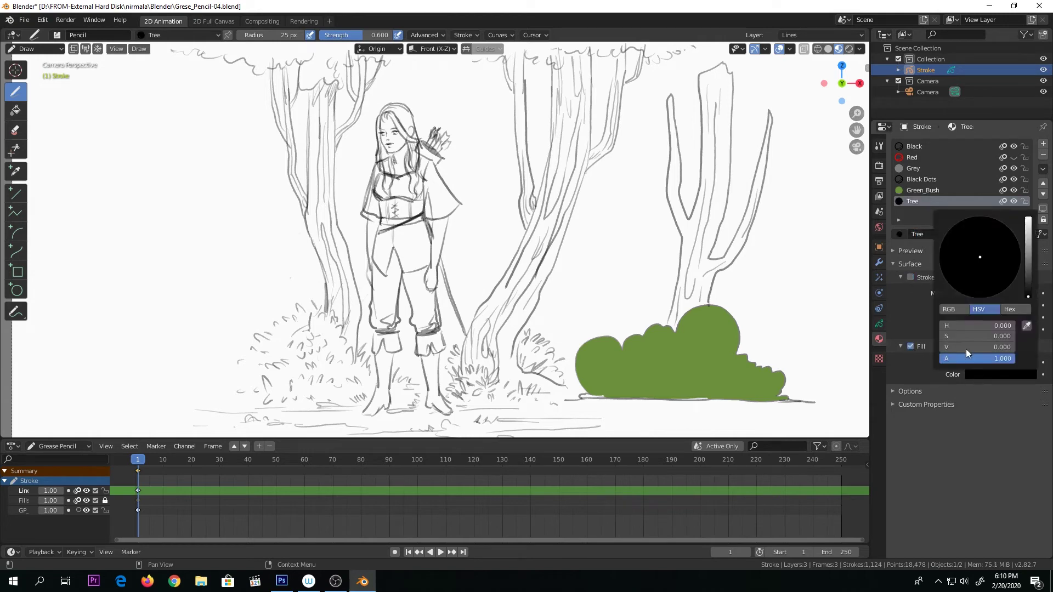
left_click_drag(976, 263, 971, 281)
left_click(1029, 241)
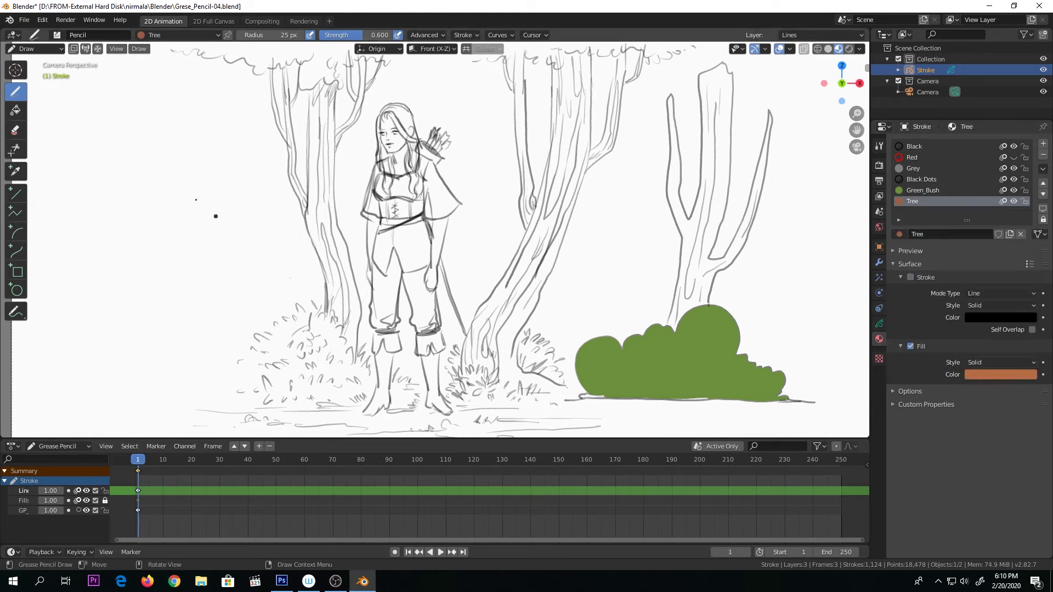
left_click(15, 110)
left_click(697, 311)
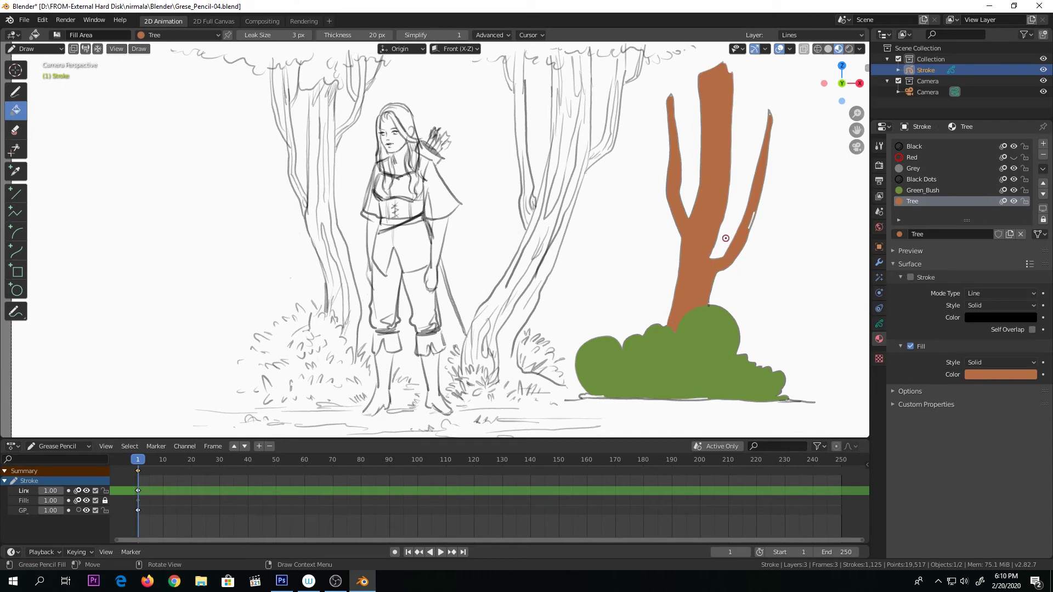
Draw black bark lines on the orange-brown tree and small leaf marks on the green bush, then save the file
left_click(916, 146)
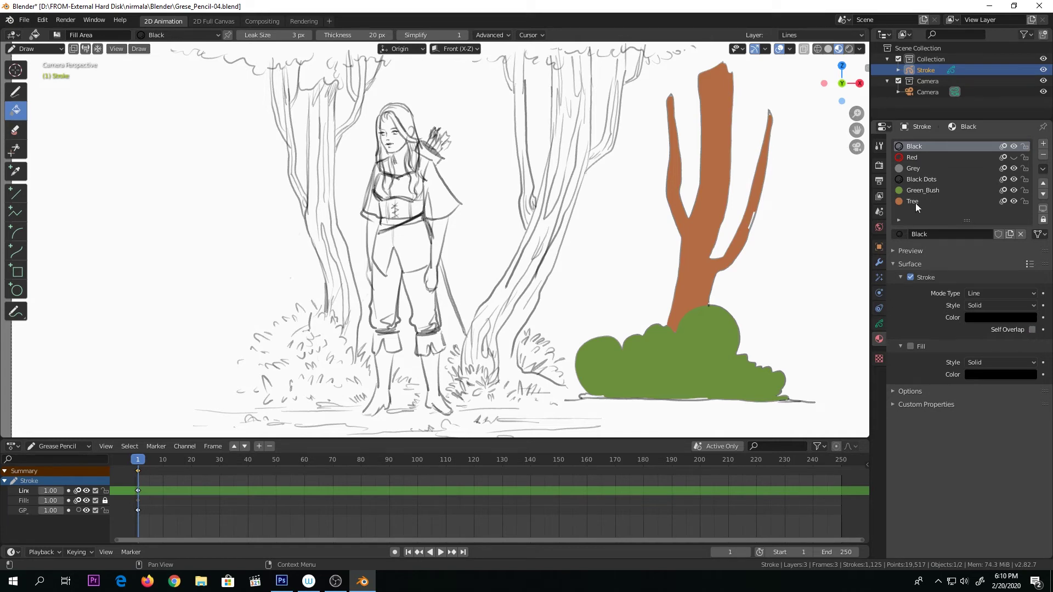
left_click(16, 92)
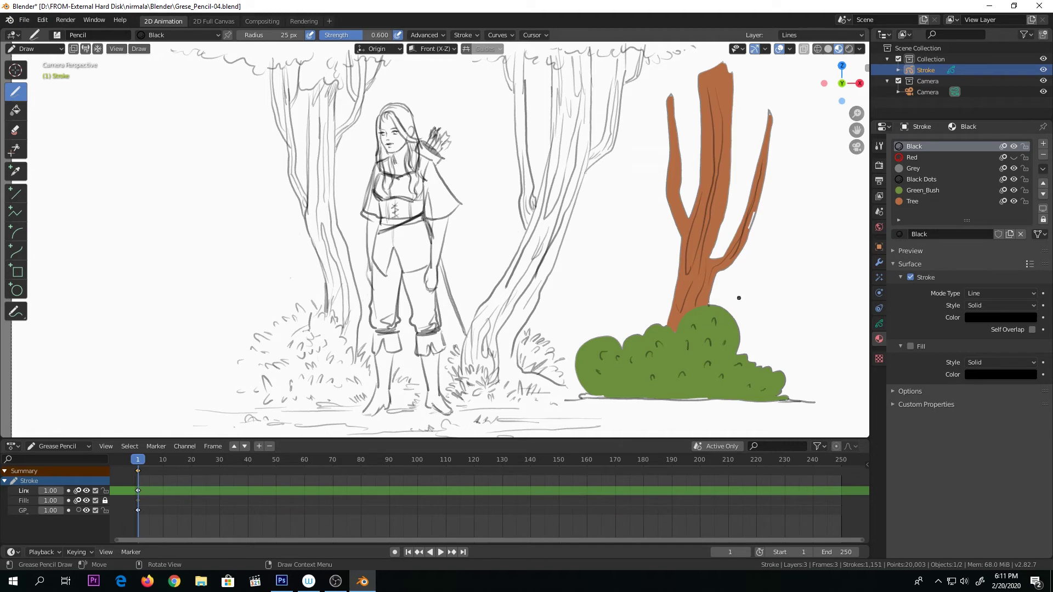
key("ctrl+s")
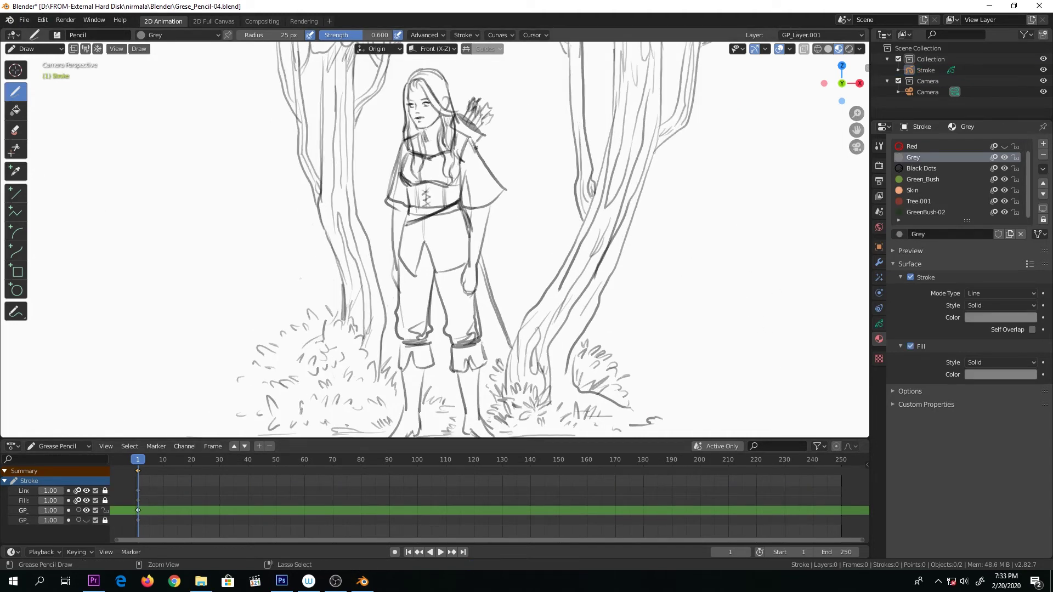
Paint both of the archer's sleeves with the Grey material and change its fill colour to green
mouse_move(503, 192)
left_mouse_down()
mouse_move(471, 144)
mouse_move(460, 207)
left_mouse_up()
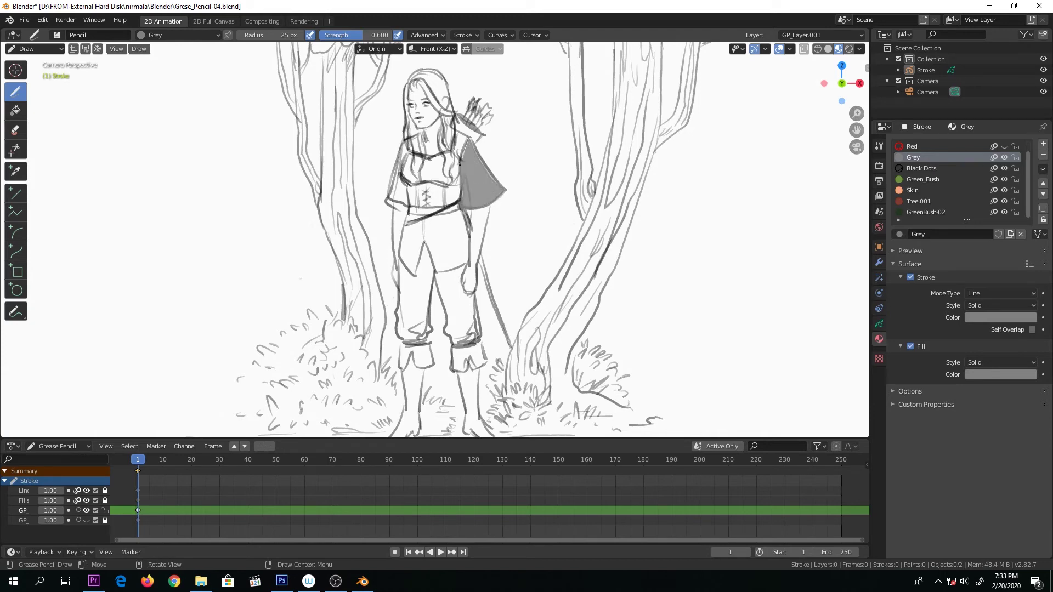
key("ctrl+z")
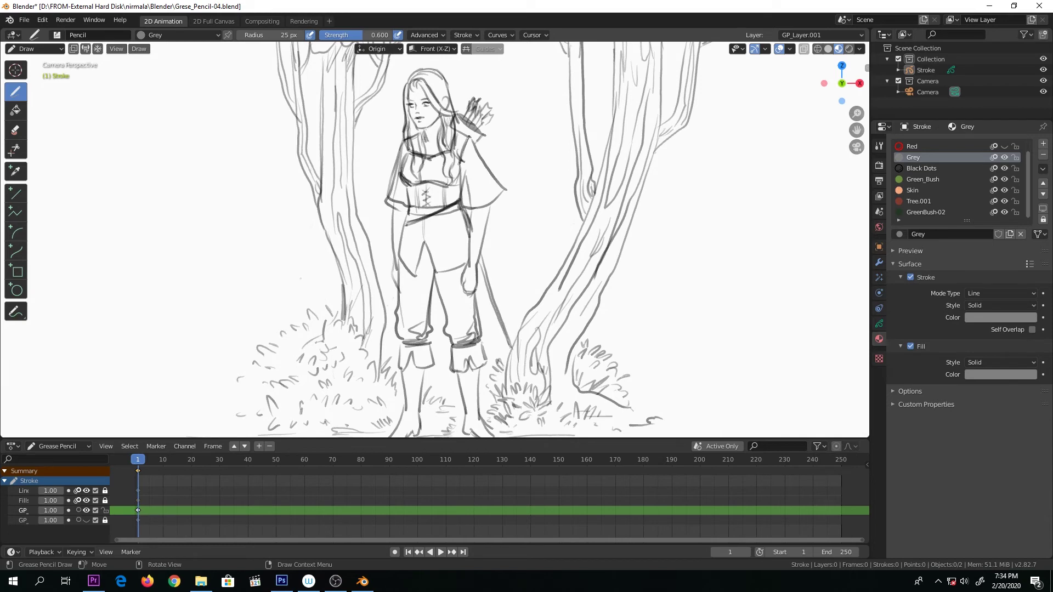
mouse_move(469, 137)
left_mouse_down()
mouse_move(462, 205)
mouse_move(463, 160)
left_mouse_up()
mouse_move(405, 142)
left_mouse_down()
mouse_move(408, 187)
mouse_move(406, 156)
left_mouse_up()
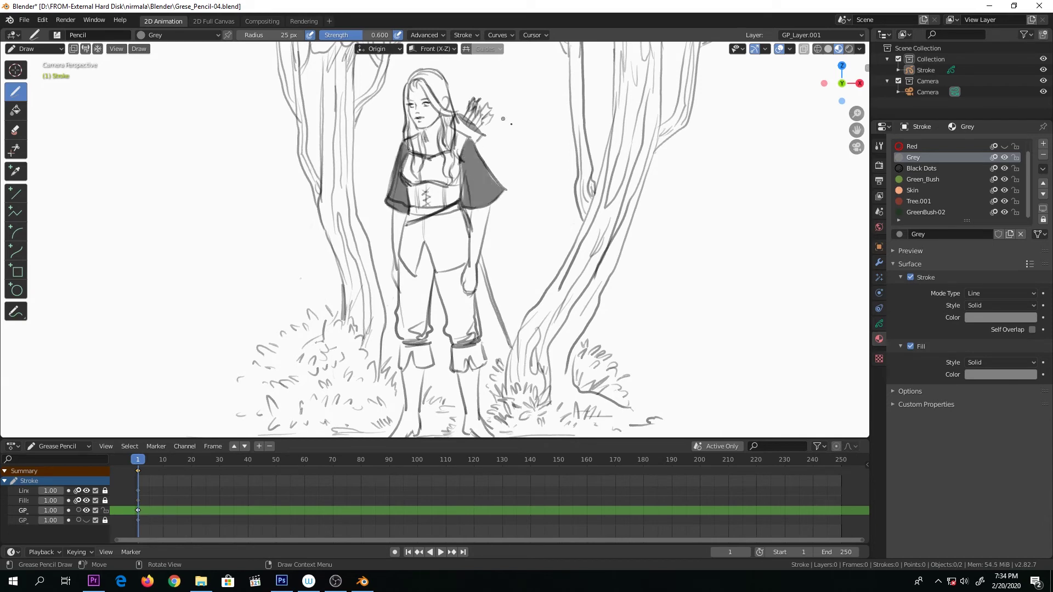
left_click(1000, 375)
left_click(963, 255)
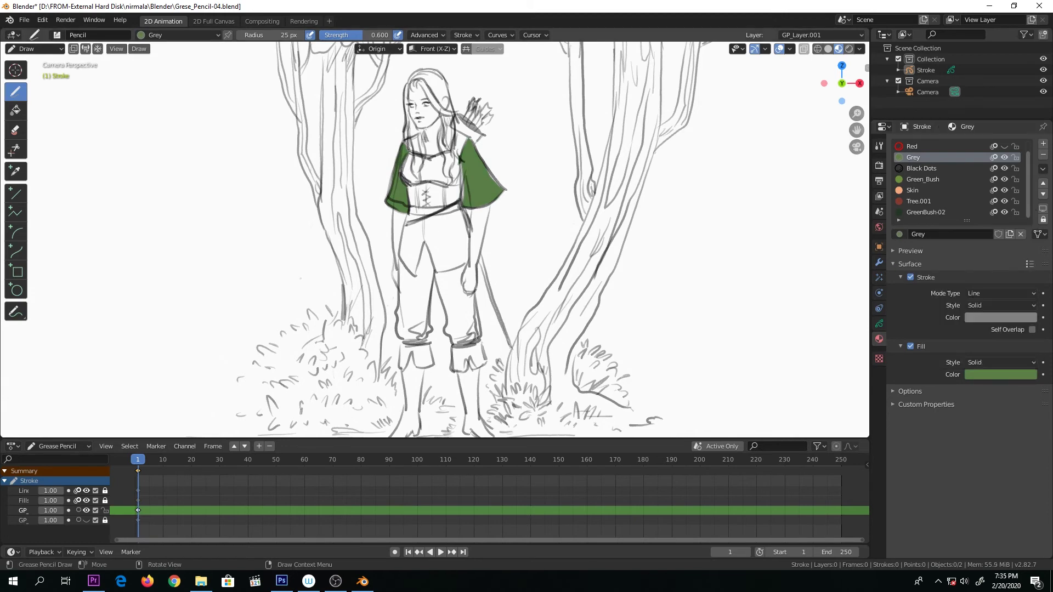
Paint the archer's bodice and the lower part of her tunic with the same green fill
mouse_move(430, 182)
left_mouse_down()
mouse_move(409, 212)
mouse_move(430, 184)
left_mouse_up()
mouse_move(406, 217)
left_mouse_down()
mouse_move(411, 274)
mouse_move(469, 222)
mouse_move(425, 215)
left_mouse_up()
left_click(926, 212)
left_click(918, 169)
left_click_drag(1028, 171, 1029, 156)
left_click(914, 146)
left_click_drag(410, 214, 451, 206)
Add a new material named Trouser
left_click(927, 168)
left_click(1044, 144)
left_click(927, 146)
left_click(1044, 144)
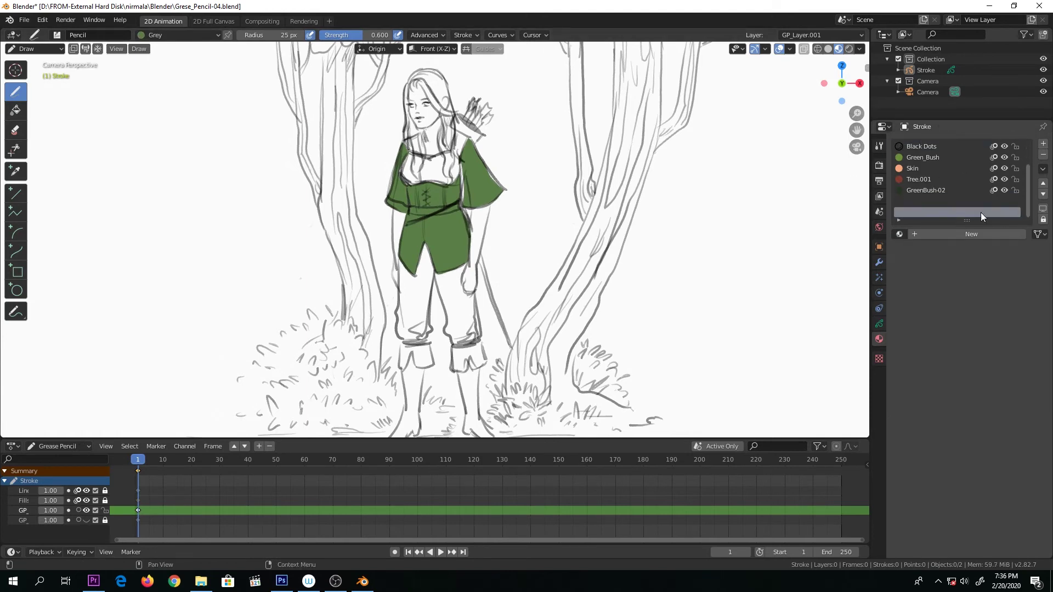
left_click(971, 234)
double_click(939, 235)
type("Trouser")
Give the Trouser material a reddish-brown fill without stroke and paint the archer's trousers with it
left_click(911, 277)
left_click(911, 347)
left_click(1001, 375)
left_click_drag(1029, 263, 1029, 253)
left_click(973, 279)
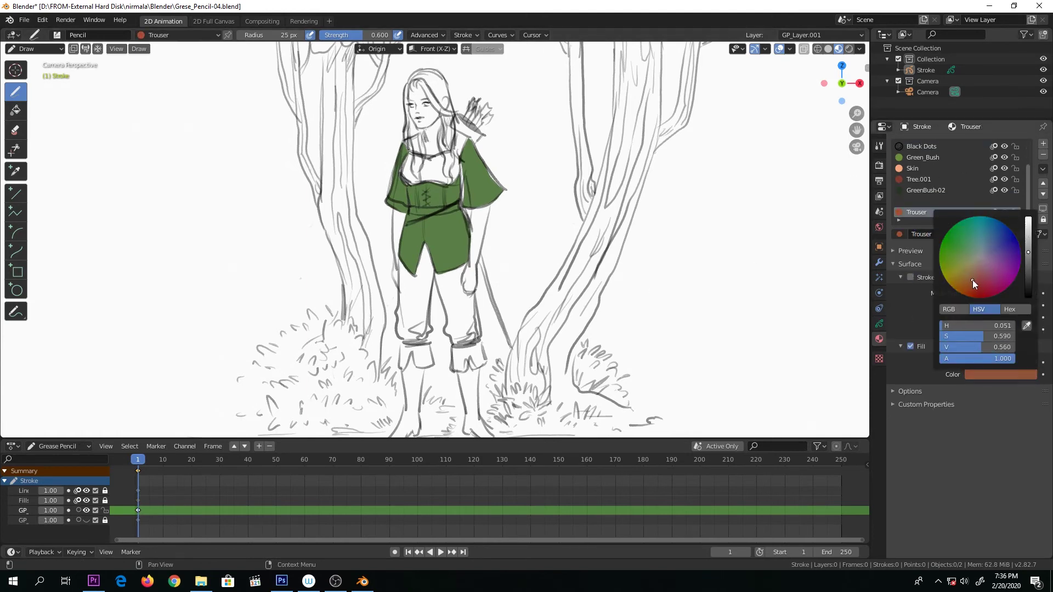
mouse_move(399, 311)
left_mouse_down()
mouse_move(423, 340)
mouse_move(441, 290)
mouse_move(478, 329)
mouse_move(426, 244)
left_mouse_up()
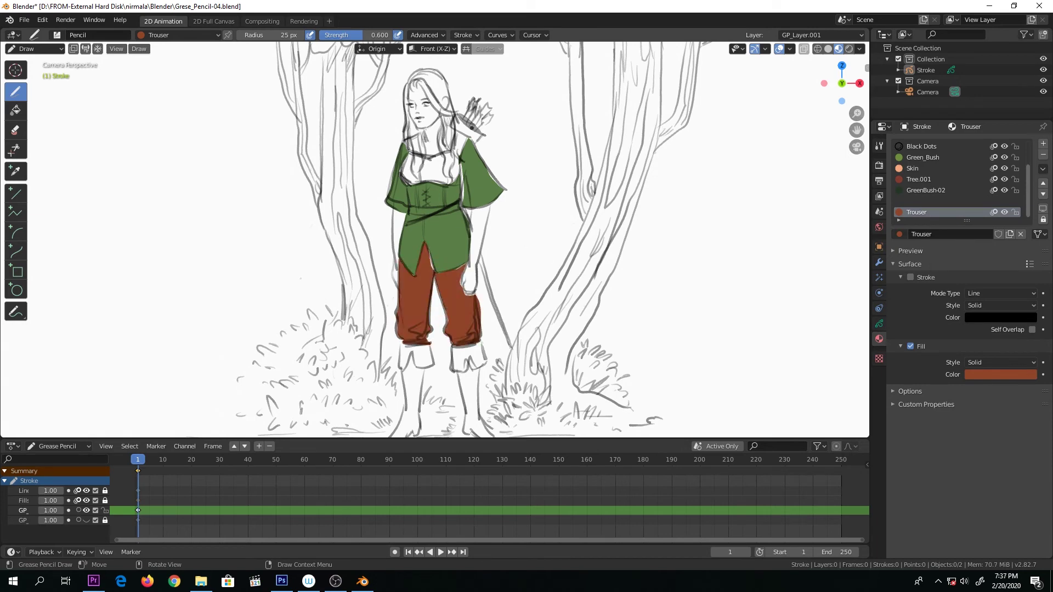
Add a new material named Hair
left_click(1043, 144)
left_click(950, 235)
double_click(950, 235)
type("Hair")
key("Return")
Give the Hair material an orange-brown fill without stroke and paint the archer's hair with it
left_click(910, 277)
left_click(910, 346)
left_click(1001, 375)
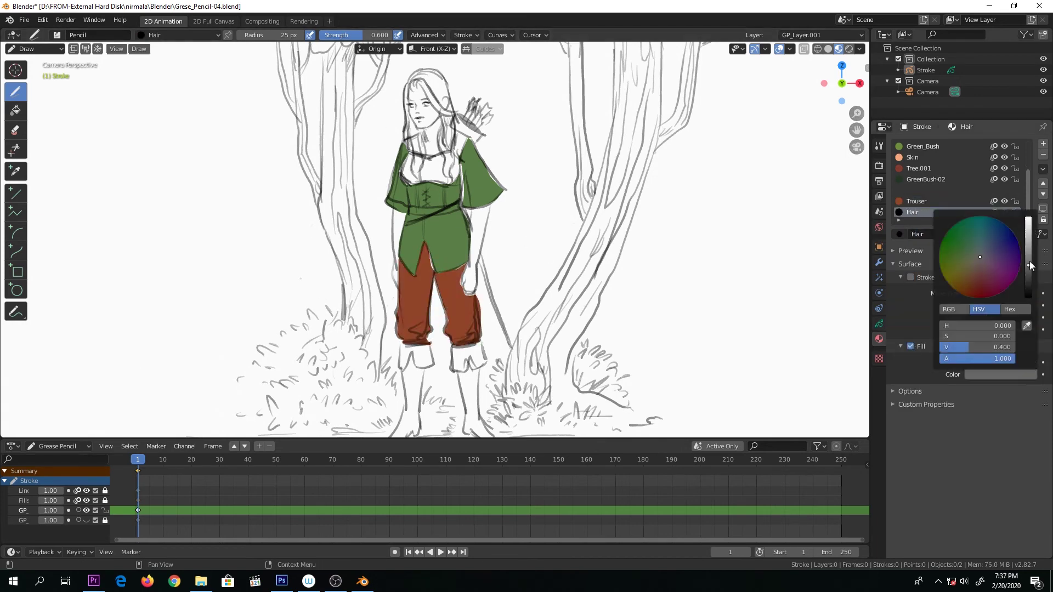
left_click_drag(1029, 264, 1029, 236)
left_click_drag(976, 265, 962, 292)
left_click_drag(1029, 227, 1029, 242)
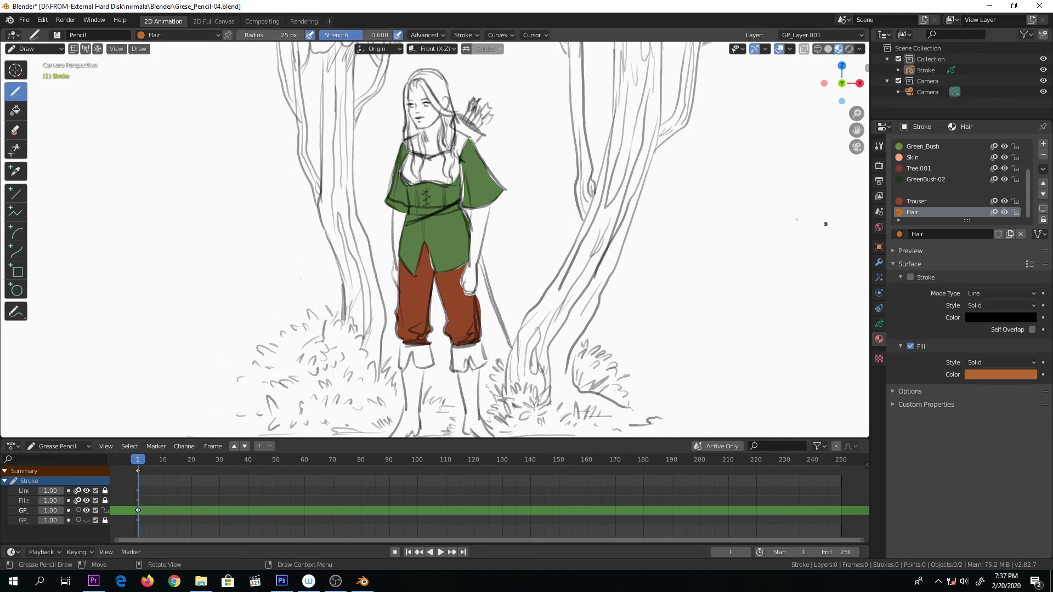
mouse_move(439, 114)
left_mouse_down()
mouse_move(445, 181)
mouse_move(455, 125)
mouse_move(407, 144)
mouse_move(421, 137)
mouse_move(410, 96)
left_mouse_up()
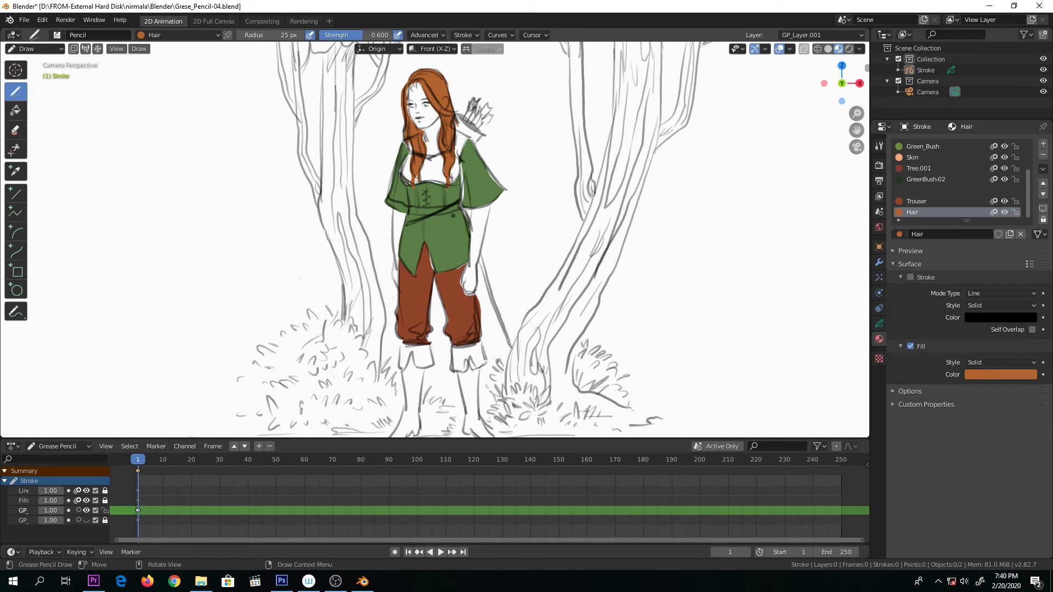
left_click(86, 490)
left_click(86, 491)
middle_click_drag(463, 350, 461, 227, "shift")
scroll(460, 228, "up", 3)
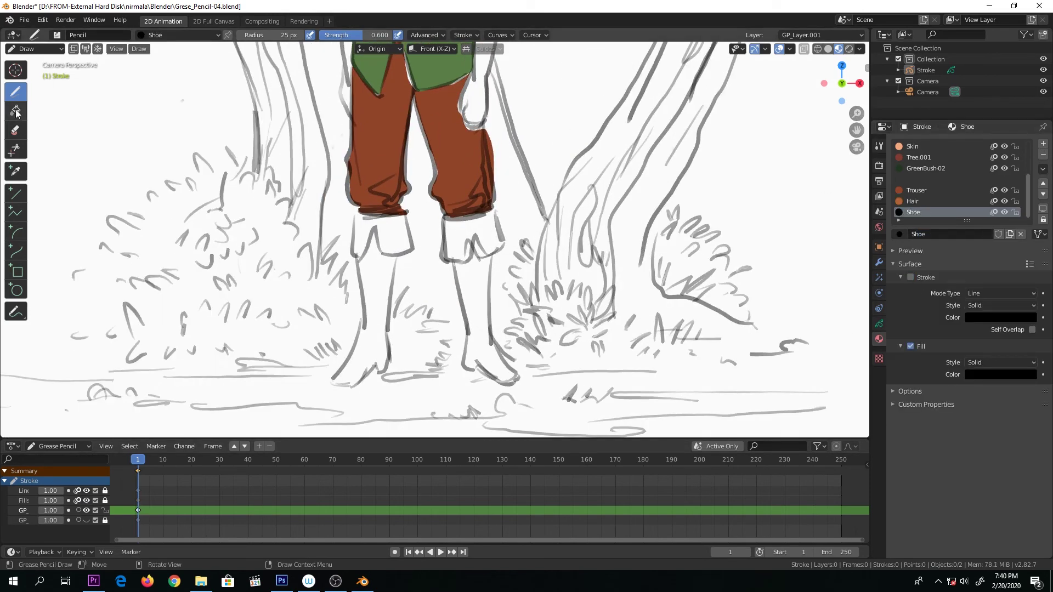
left_click(16, 109)
left_click(16, 92)
mouse_move(357, 213)
left_mouse_down()
mouse_move(334, 384)
mouse_move(388, 305)
mouse_move(359, 213)
mouse_move(406, 213)
mouse_move(392, 256)
mouse_move(385, 377)
left_mouse_up()
key("ctrl+z")
key("ctrl+z")
Paint the archer's left-hand boot with the Shoe material and set its fill colour to dark maroon
mouse_move(408, 215)
left_mouse_down()
mouse_move(383, 382)
mouse_move(361, 384)
mouse_move(337, 372)
mouse_move(358, 213)
mouse_move(406, 215)
left_mouse_up()
left_click(984, 375)
left_click(1028, 279)
left_click_drag(986, 266, 988, 273)
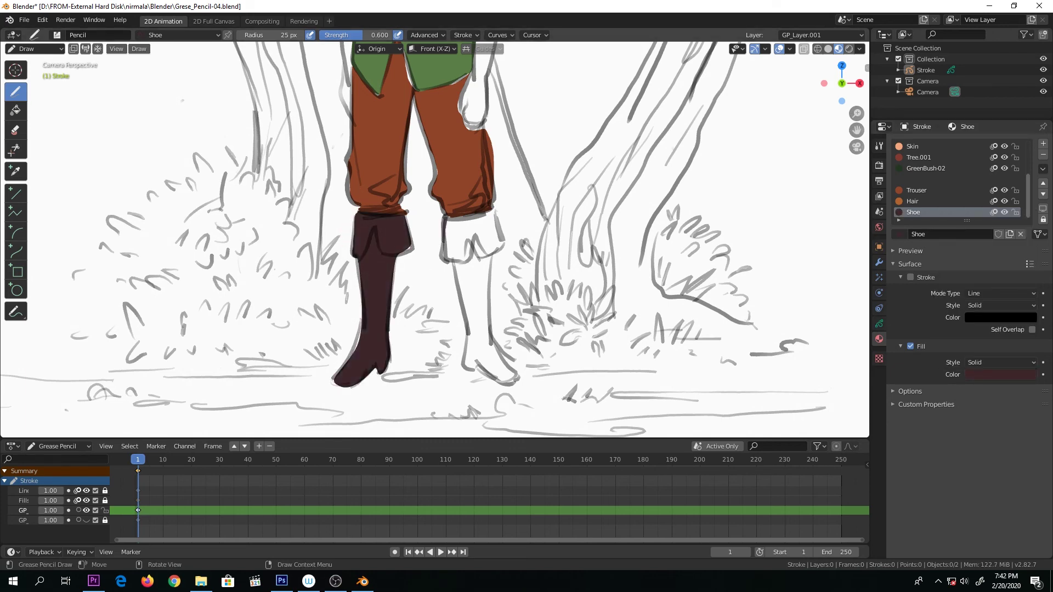
Paint the right-hand boot, including its cuff, with the Shoe material
mouse_move(443, 241)
left_mouse_down()
mouse_move(494, 378)
mouse_move(466, 230)
mouse_move(475, 358)
left_mouse_up()
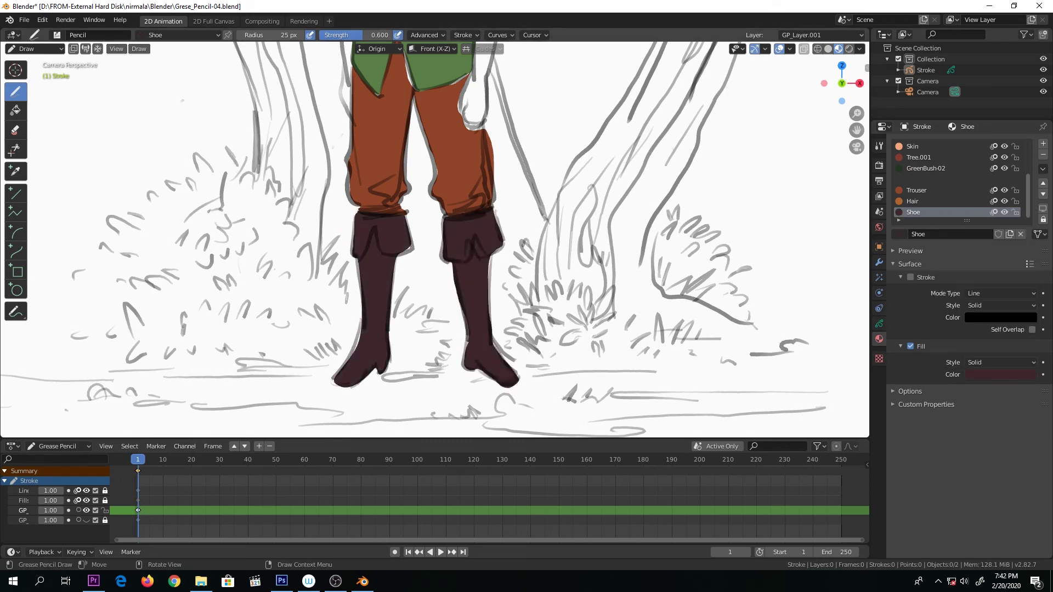
left_click_drag(466, 315, 465, 361)
scroll(464, 287, "down", 4)
middle_click_drag(515, 173, 493, 265, "shift")
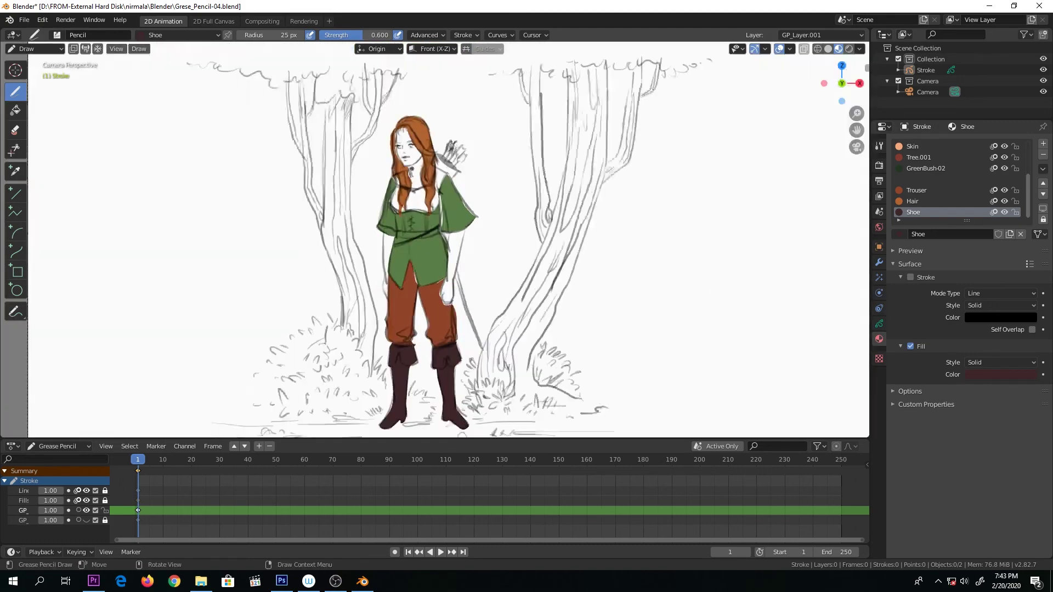
Paint the trunk, branches and root of the tree to the right of the archer with the Tree.001 material
left_click(919, 158)
scroll(593, 274, "down", 1)
middle_click_drag(597, 294, 564, 241, "shift")
scroll(524, 293, "up", 2)
mouse_move(526, 332)
left_mouse_down()
mouse_move(471, 264)
mouse_move(515, 187)
left_mouse_up()
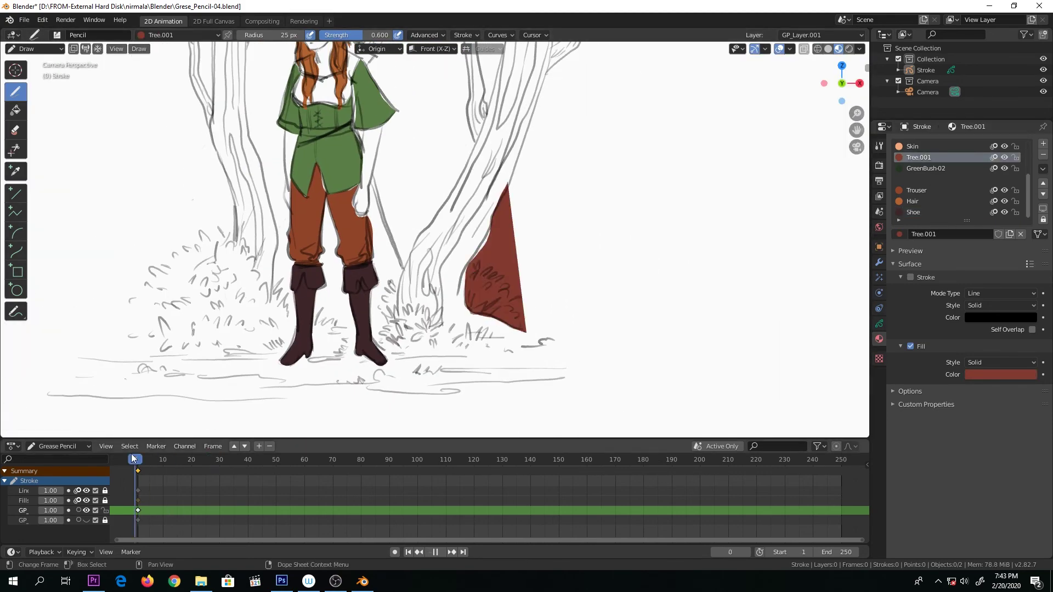
key("ctrl+z")
middle_click_drag(612, 187, 614, 267, "shift")
scroll(614, 268, "down", 2)
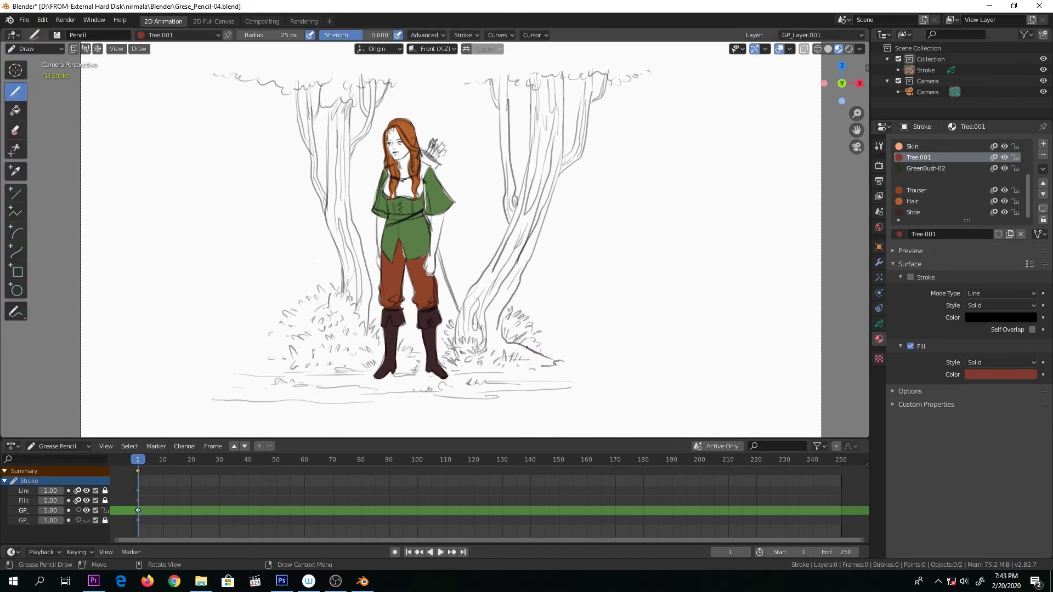
mouse_move(551, 352)
left_mouse_down()
mouse_move(517, 283)
mouse_move(576, 107)
mouse_move(598, 77)
mouse_move(543, 76)
mouse_move(509, 141)
mouse_move(494, 88)
mouse_move(511, 258)
mouse_move(466, 334)
mouse_move(539, 362)
mouse_move(553, 353)
left_mouse_up()
mouse_move(581, 155)
left_mouse_down("shift")
mouse_move(557, 183)
mouse_move(555, 149)
mouse_move(523, 211)
left_mouse_up("shift")
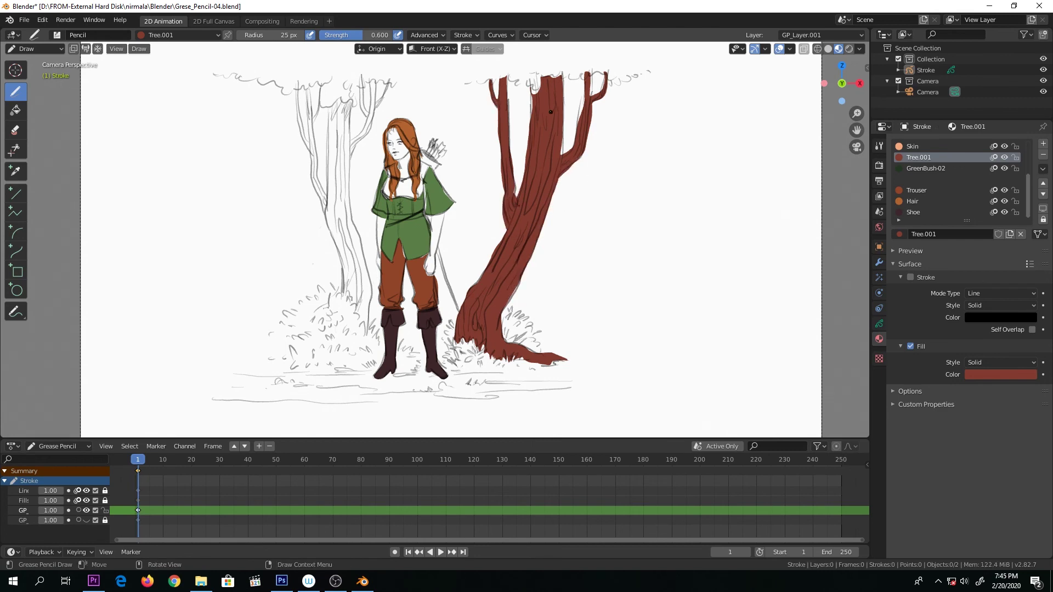
Paint the trunk and branches of the tree to the left of the archer with the Tree.001 material
mouse_move(339, 292)
left_mouse_down()
mouse_move(299, 107)
mouse_move(333, 274)
mouse_move(316, 170)
mouse_move(353, 101)
mouse_move(372, 121)
mouse_move(367, 332)
mouse_move(358, 234)
mouse_move(327, 171)
mouse_move(366, 335)
left_mouse_up()
key("ctrl+z")
mouse_move(349, 163)
left_mouse_down()
mouse_move(364, 125)
mouse_move(350, 147)
left_mouse_up()
left_click_drag(391, 73, 375, 107)
mouse_move(360, 71)
left_mouse_down()
mouse_move(367, 114)
mouse_move(362, 72)
left_mouse_up()
mouse_move(319, 95)
left_mouse_down()
mouse_move(313, 123)
mouse_move(325, 207)
mouse_move(310, 87)
left_mouse_up()
mouse_move(317, 177)
left_mouse_down()
mouse_move(327, 199)
mouse_move(316, 176)
left_mouse_up()
left_click_drag(312, 122, 323, 191)
mouse_move(311, 151)
left_mouse_down()
mouse_move(296, 96)
mouse_move(310, 151)
left_mouse_up()
Paint the leaf canopy across both treetops with the Green_Bush material
left_click_drag(1029, 196, 1028, 171)
left_click(927, 179)
mouse_move(647, 53)
left_mouse_down()
mouse_move(638, 76)
mouse_move(555, 81)
mouse_move(433, 61)
mouse_move(688, 55)
left_mouse_up()
mouse_move(411, 71)
left_mouse_down()
mouse_move(290, 85)
mouse_move(433, 46)
mouse_move(414, 79)
left_mouse_up()
left_click_drag(184, 61, 145, 45)
Paint the bushes and grass around the archer's boots and the tree bases with the Green_Bush material
left_click_drag(393, 374, 397, 342)
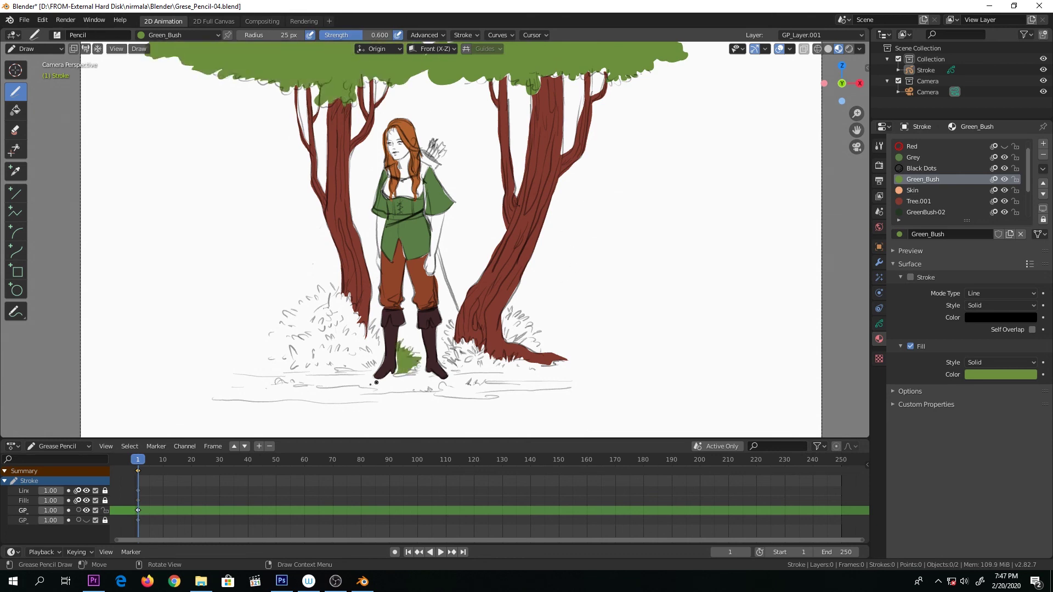
mouse_move(447, 369)
left_mouse_down()
mouse_move(450, 322)
mouse_move(560, 369)
mouse_move(502, 341)
left_mouse_up()
mouse_move(380, 329)
left_mouse_down()
mouse_move(356, 296)
mouse_move(263, 345)
mouse_move(379, 373)
mouse_move(378, 351)
left_mouse_up()
Paint the archer's face, arms and hands with the Skin material
left_click(911, 190)
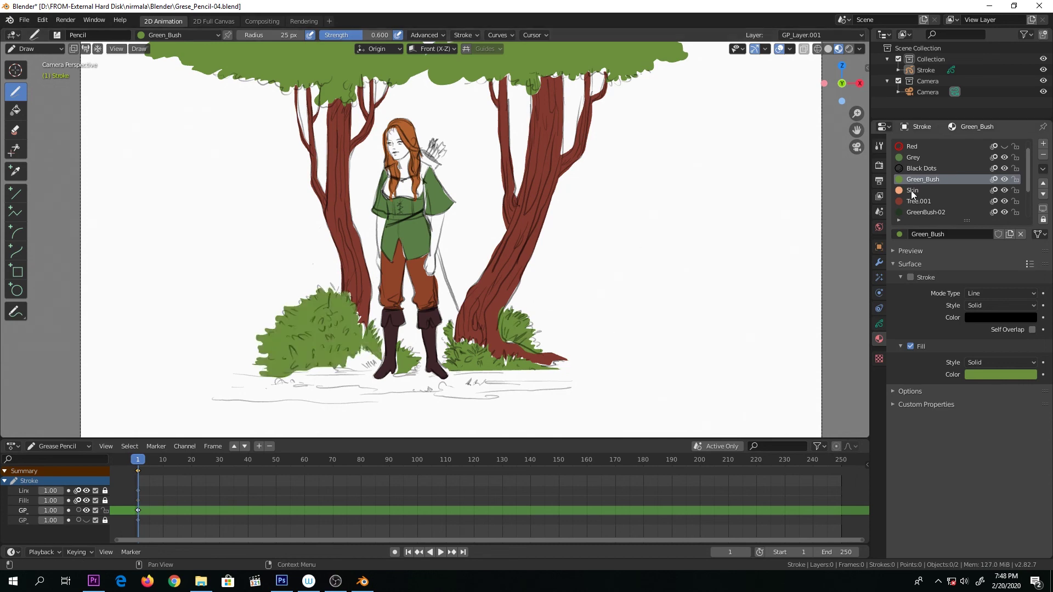
scroll(447, 241, "up", 2)
mouse_move(429, 208)
left_mouse_down()
mouse_move(430, 224)
mouse_move(449, 201)
mouse_move(432, 204)
left_mouse_up()
mouse_move(352, 207)
left_mouse_down()
mouse_move(357, 284)
mouse_move(364, 207)
left_mouse_up()
mouse_move(374, 80)
left_mouse_down()
mouse_move(382, 134)
mouse_move(383, 86)
left_mouse_up()
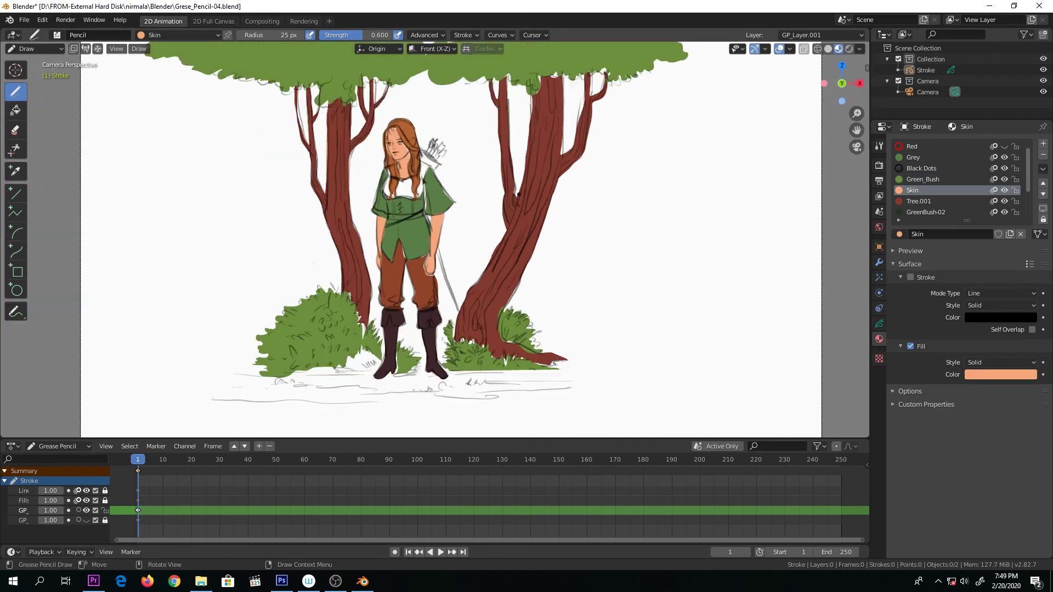